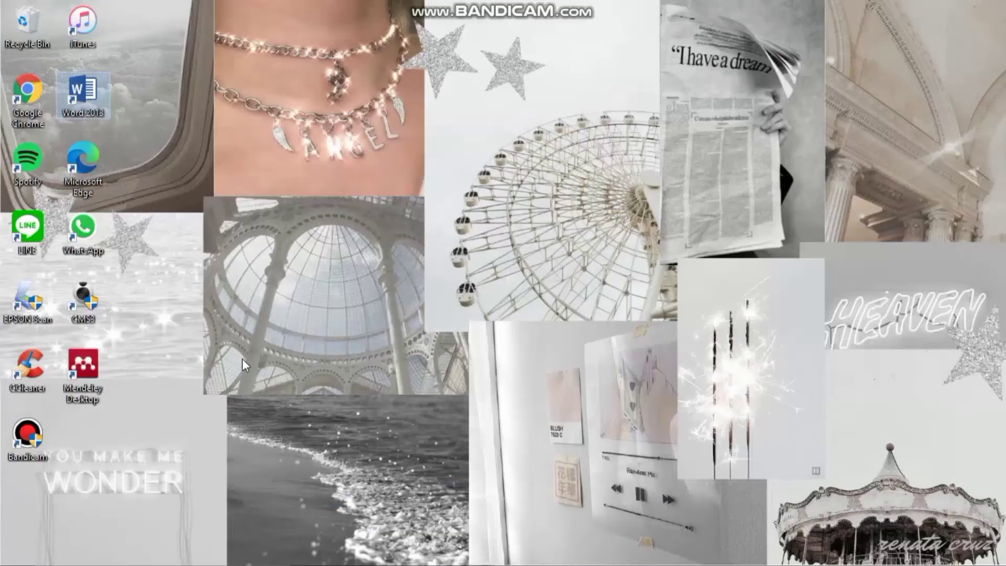
# Step: Launch Mendeley Desktop and minimize its window to get back to the desktop
pyautogui.doubleClick(87, 363)
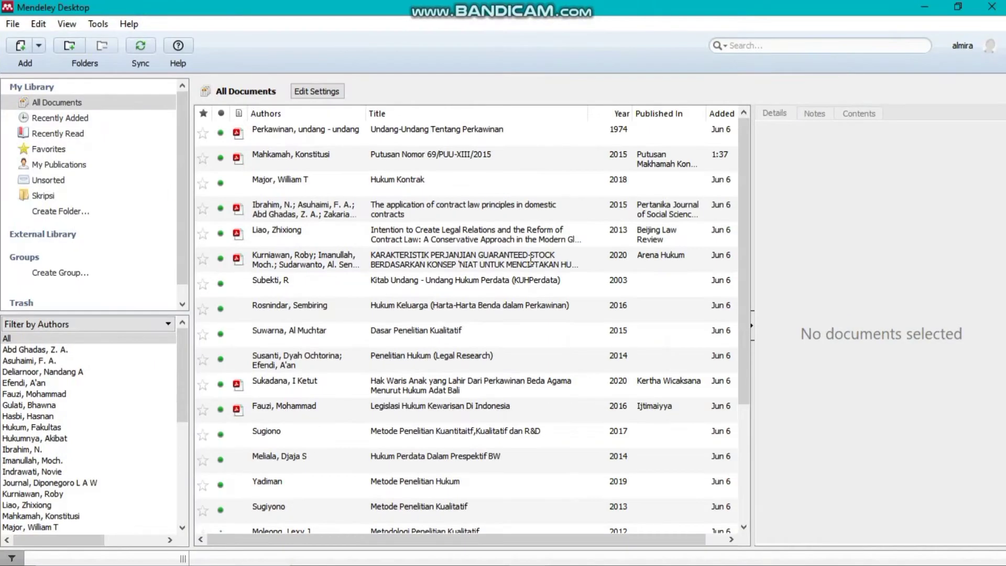
pyautogui.click(927, 9)
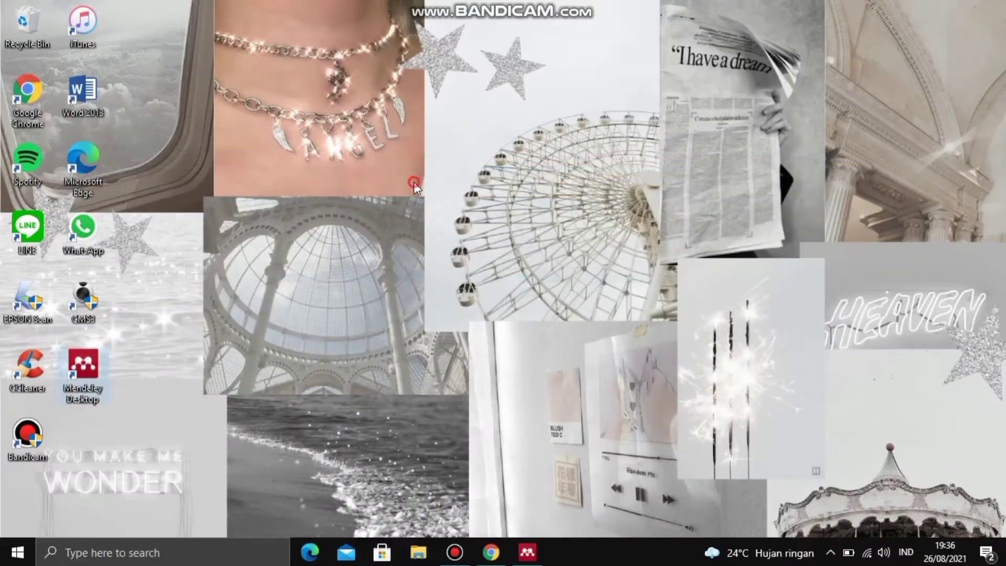
# Step: Launch Word 2013 with a blank document, display the Mendeley citation tools, and minimize the window
pyautogui.click(81, 98)
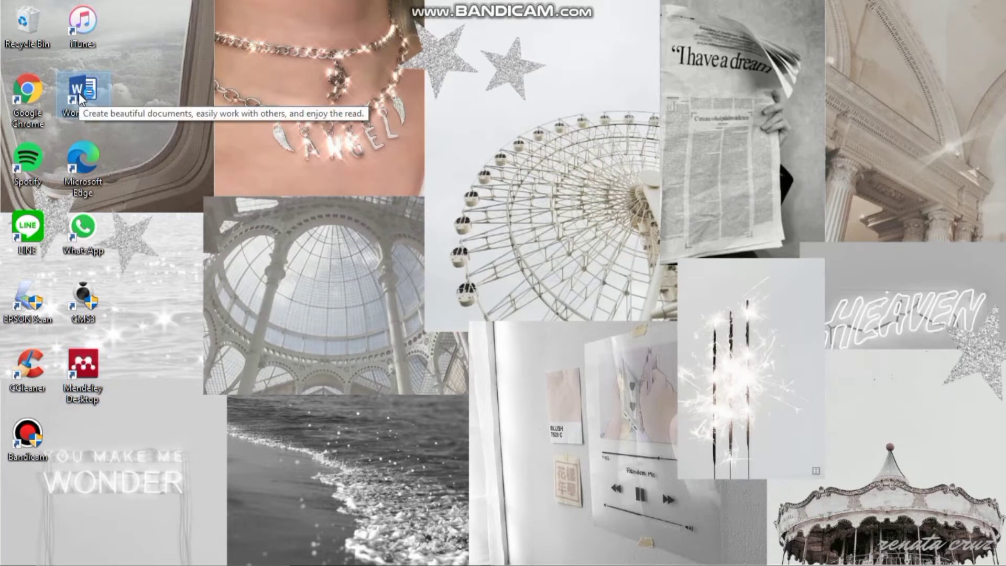
pyautogui.doubleClick(79, 92)
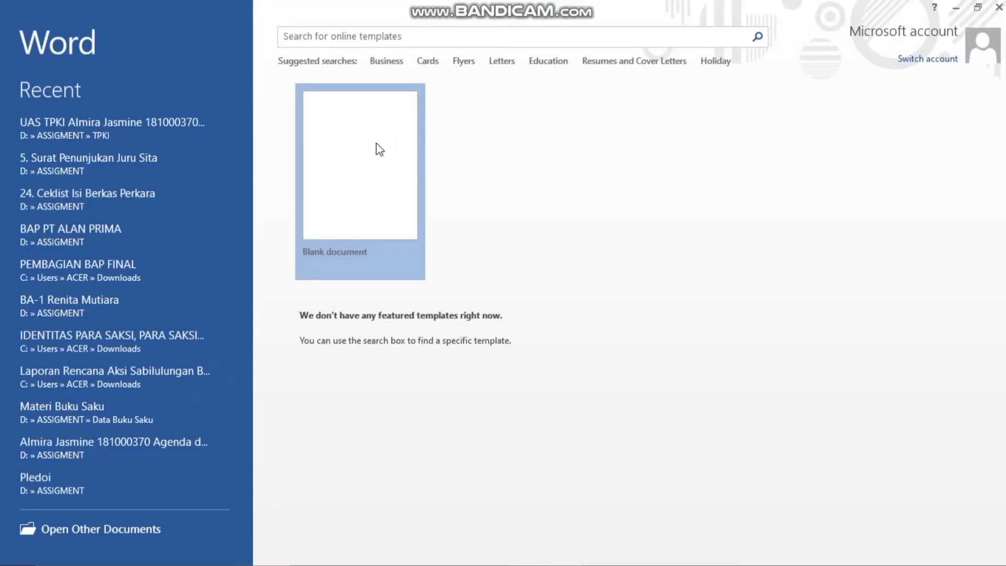
pyautogui.click(376, 147)
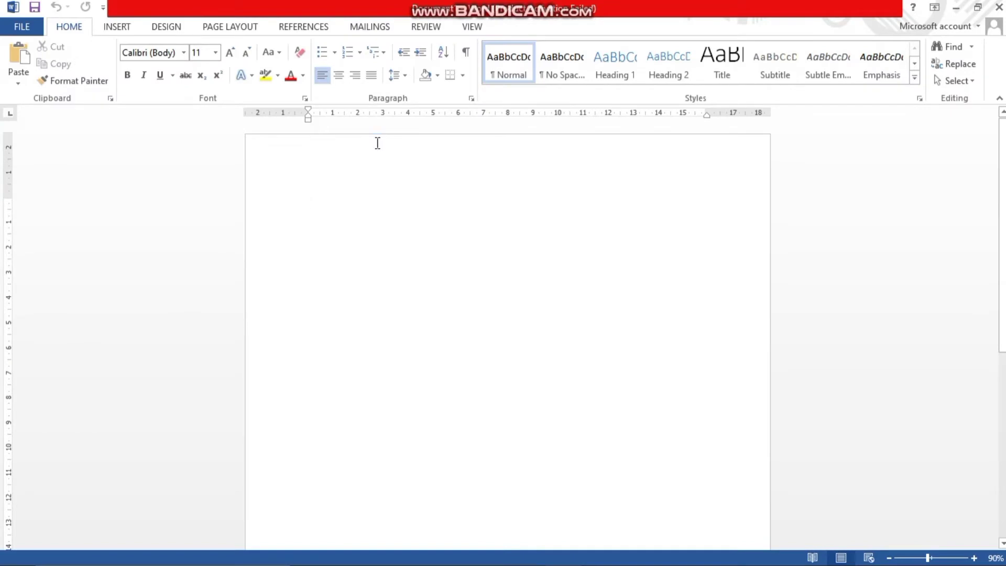
pyautogui.click(307, 26)
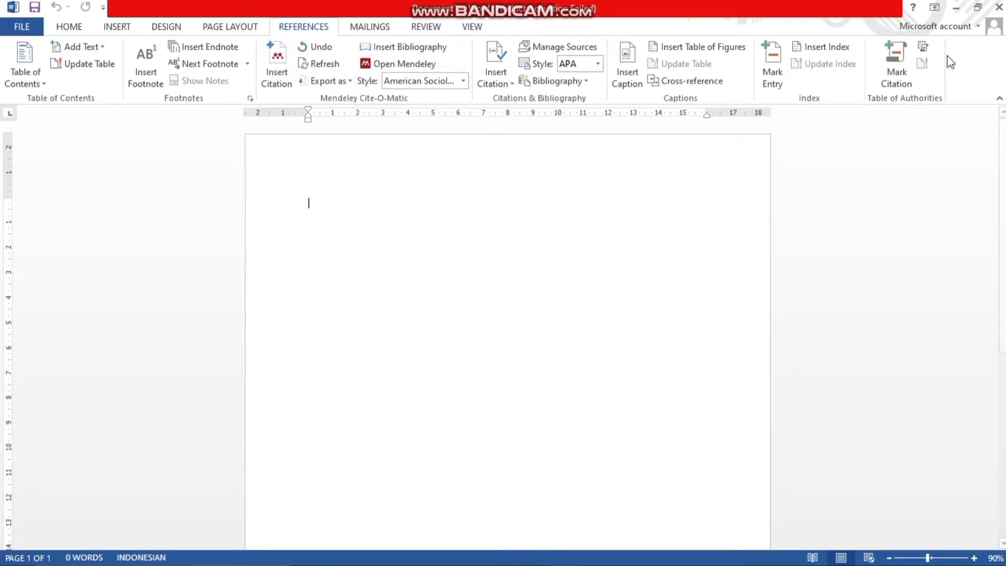
pyautogui.click(956, 10)
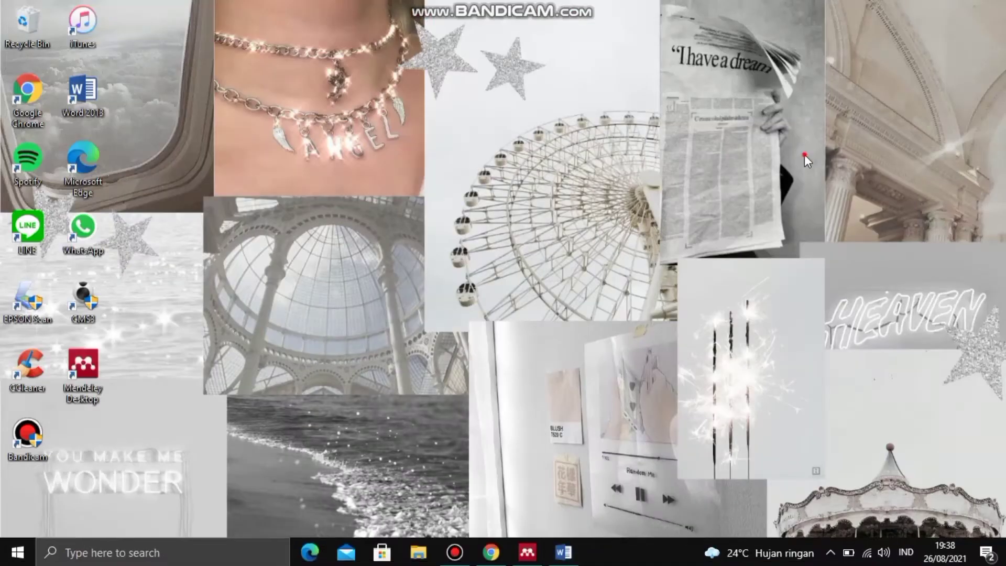
# Step: Switch to Mendeley Desktop and create a folder named Skripsi in My Library
pyautogui.click(527, 554)
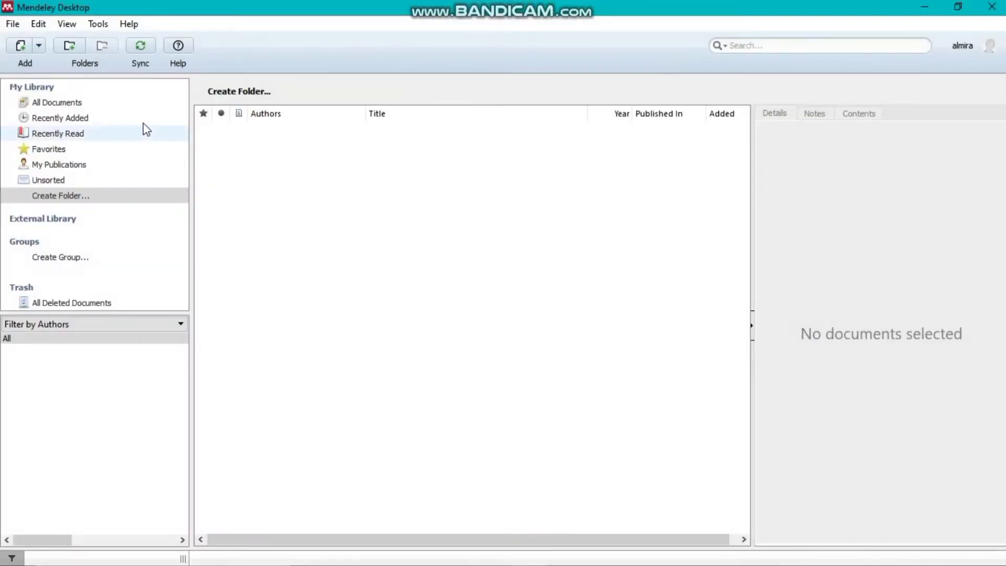
pyautogui.click(130, 105)
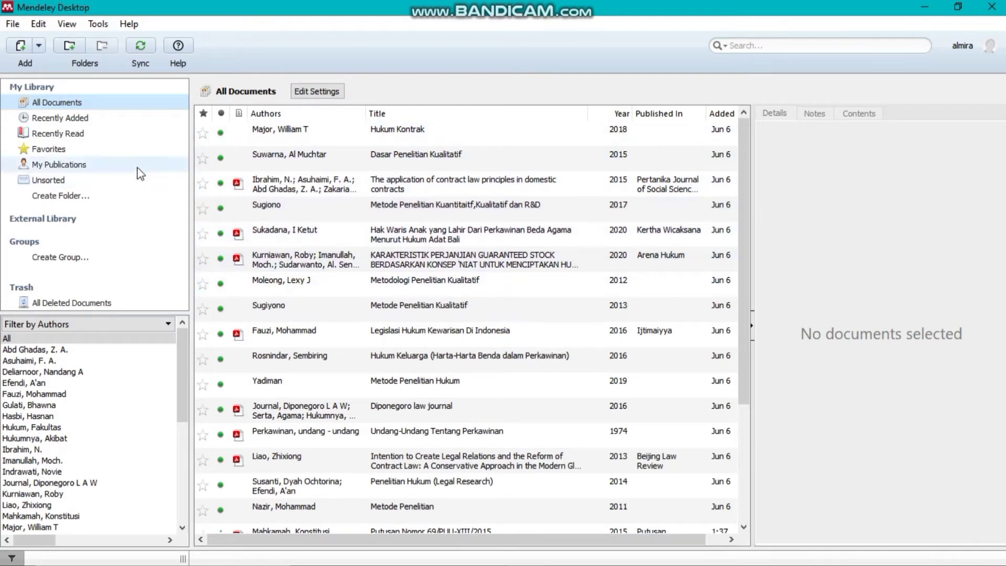
pyautogui.click(103, 193)
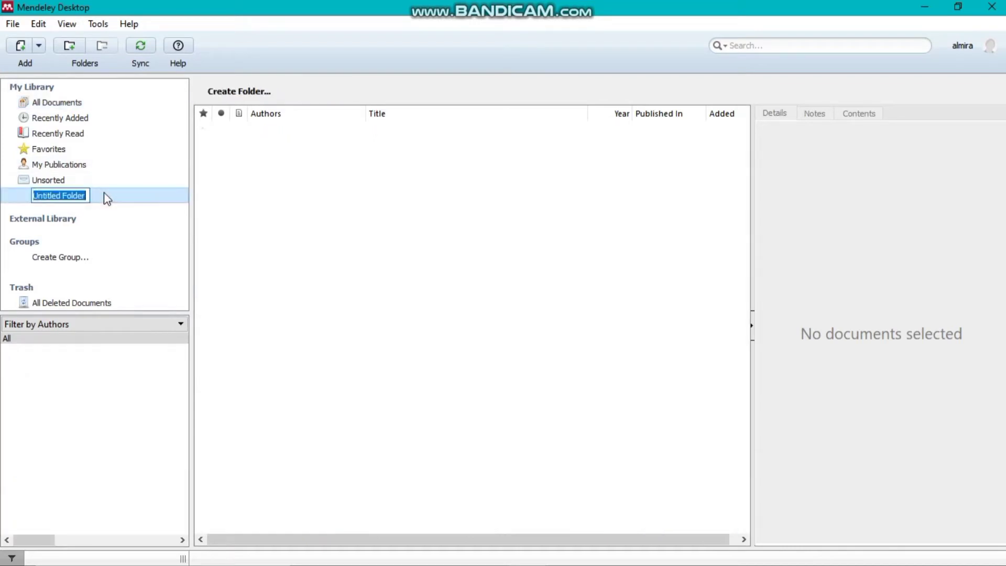
pyautogui.press('BackSpace')
pyautogui.write('Skri')
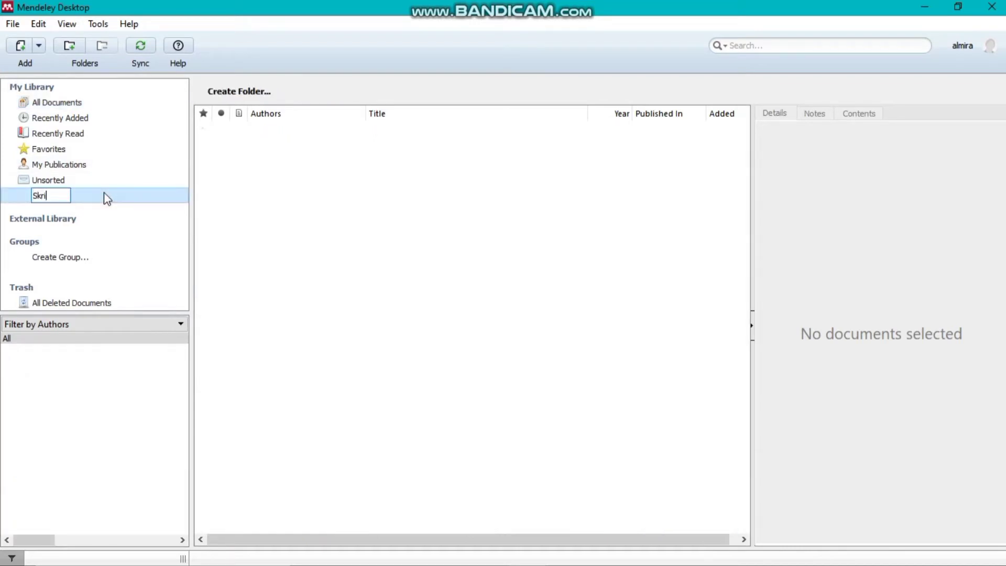
pyautogui.write('psi')
pyautogui.press('Return')
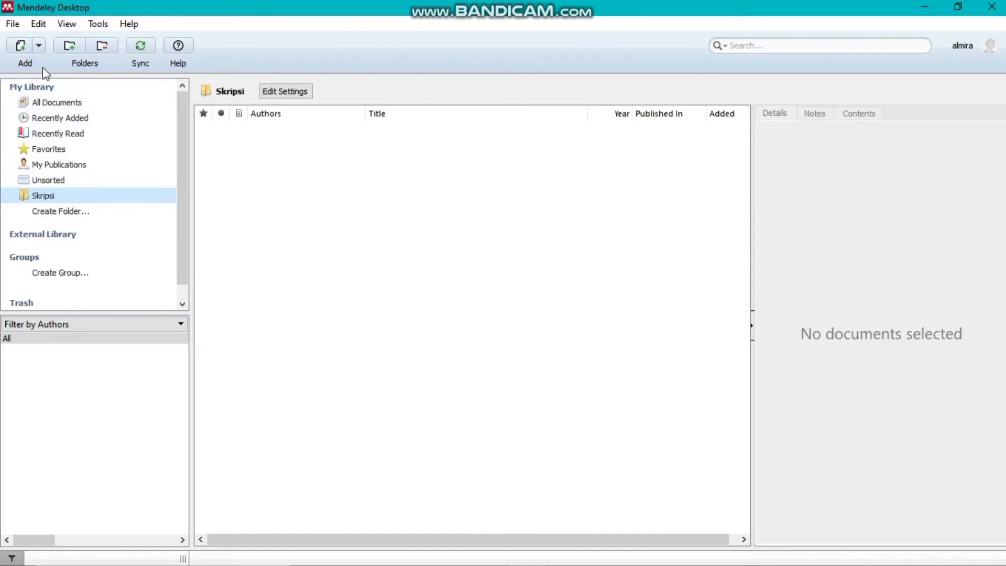
pyautogui.click(14, 24)
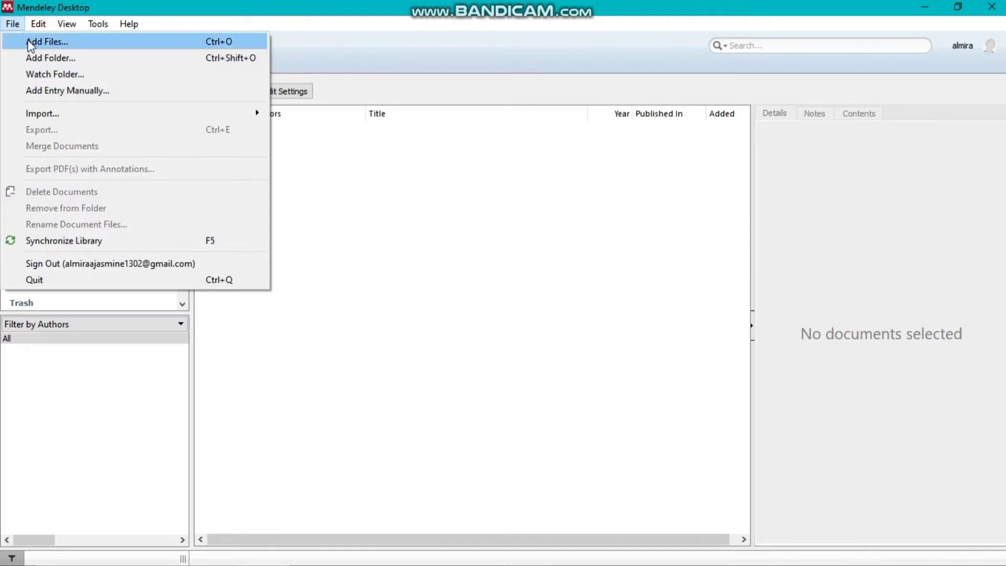
pyautogui.click(75, 46)
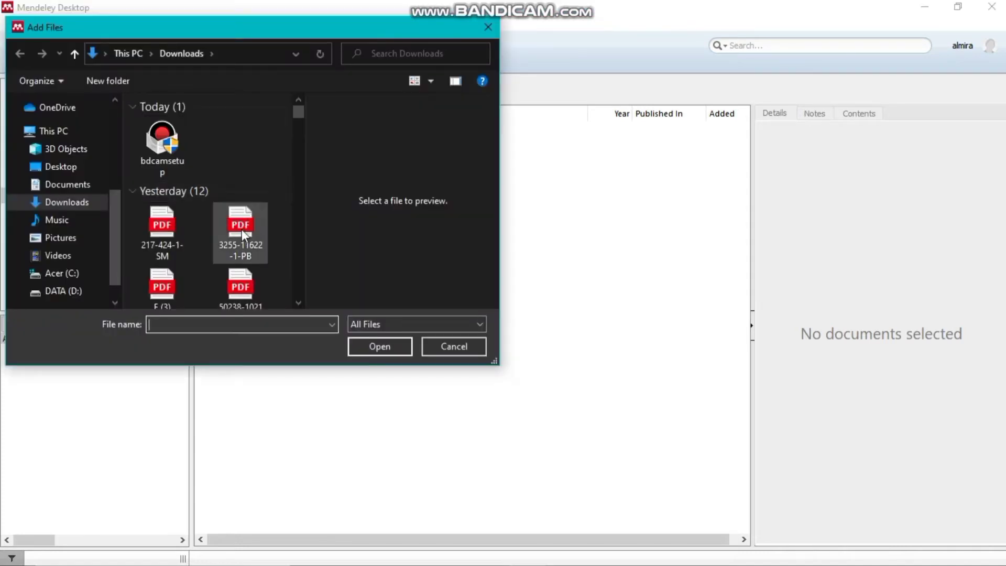
pyautogui.scroll(-3, 240, 231)
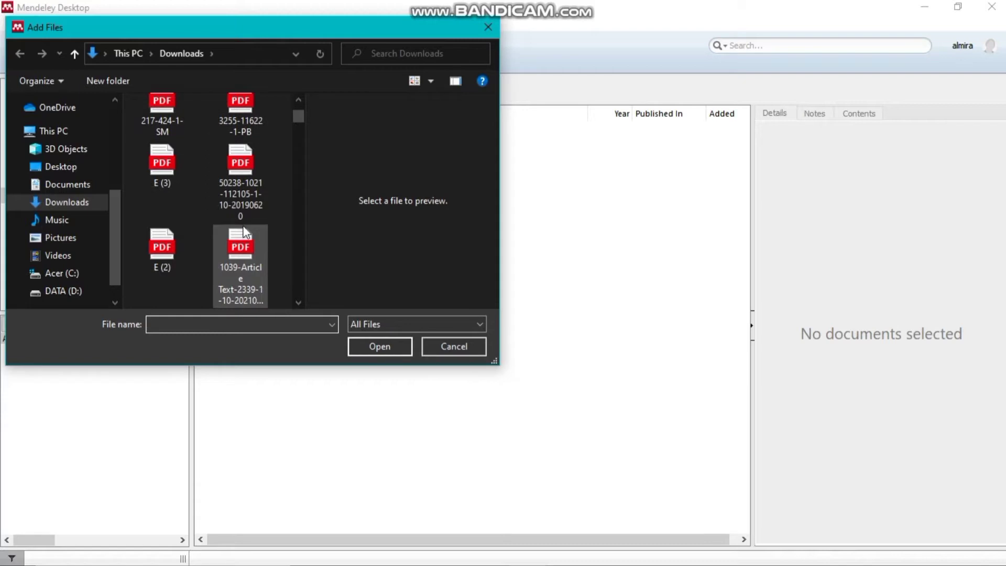
pyautogui.click(249, 117)
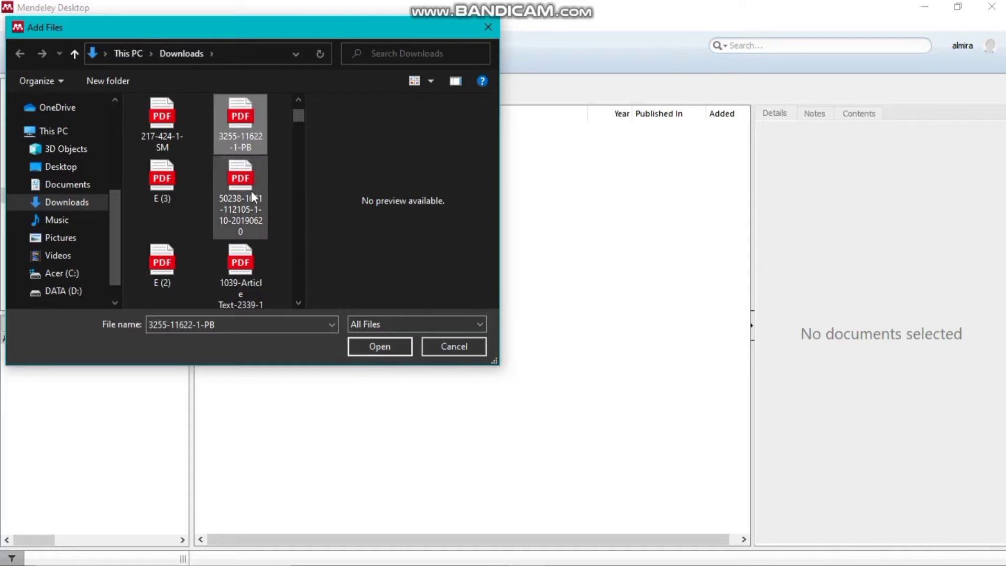
pyautogui.click(388, 347)
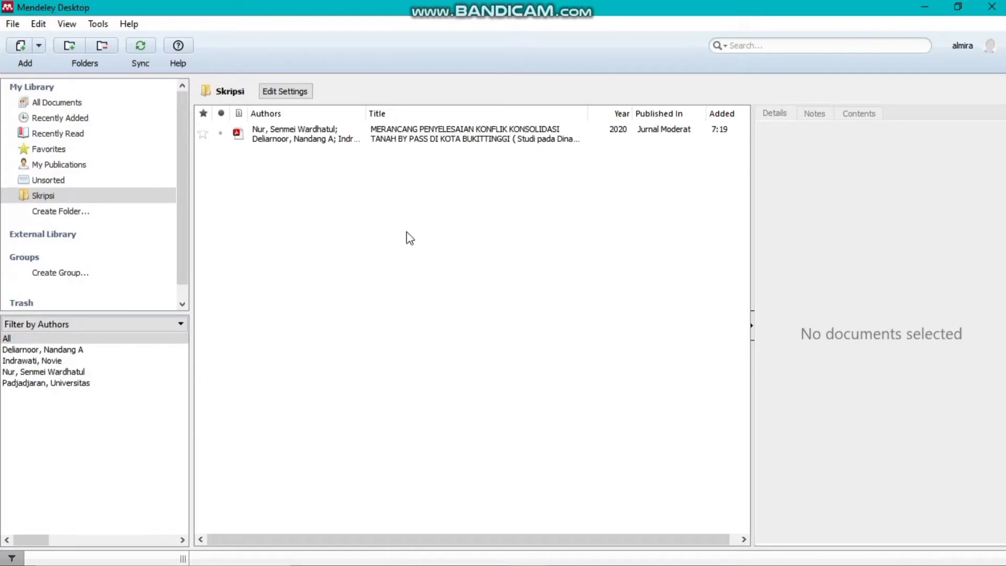
# Step: Select the added journal article in the Skripsi folder and open its PDF for reading
pyautogui.click(393, 143)
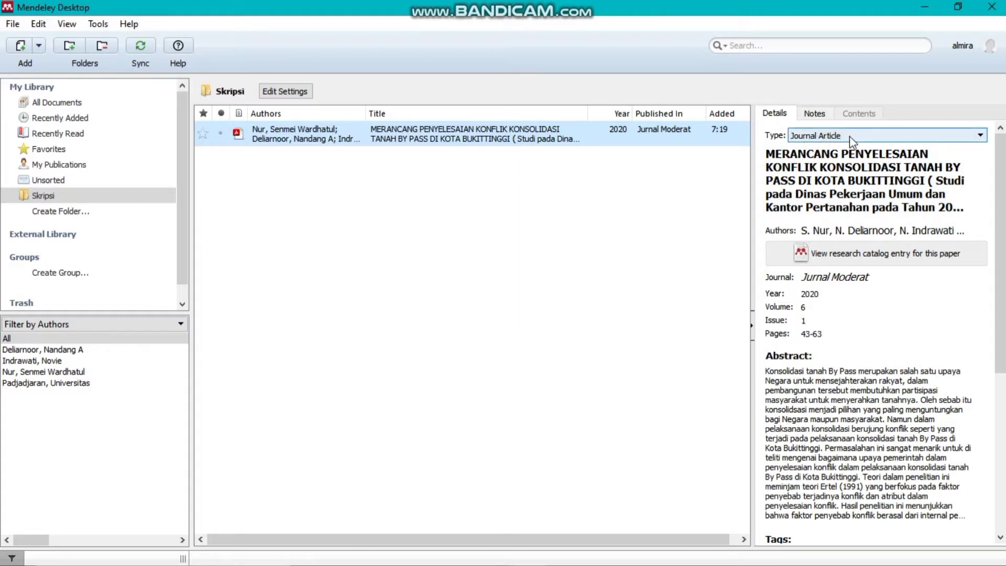
pyautogui.click(591, 137)
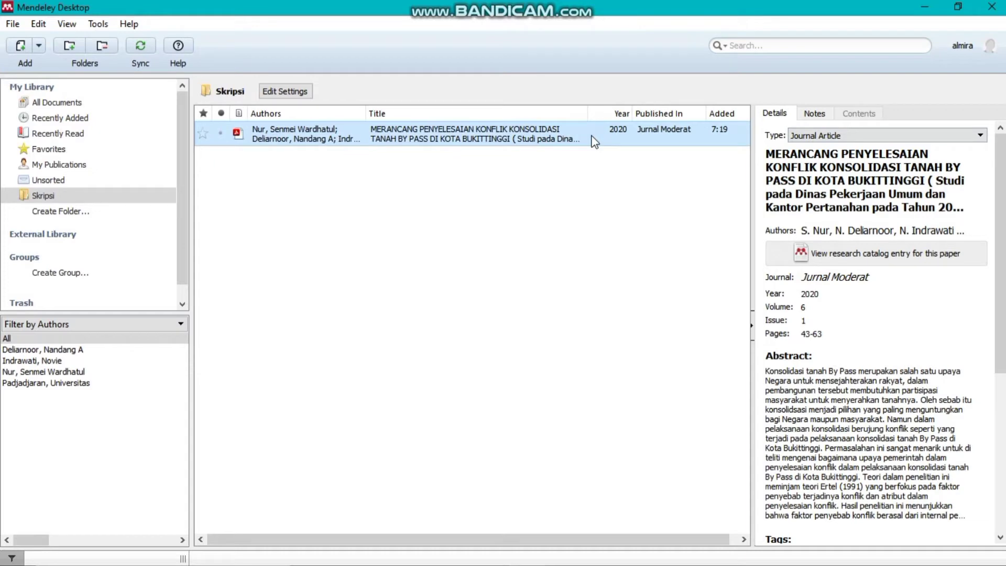
pyautogui.doubleClick(593, 139)
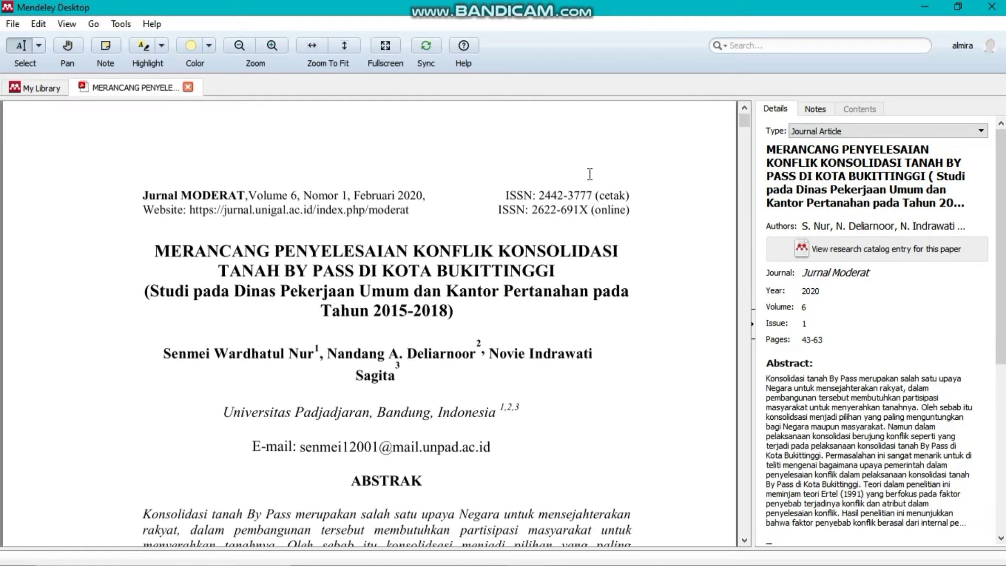
# Step: Check the entry's document type, title and authors against the first page of the article
pyautogui.scroll(-5, 580, 316)
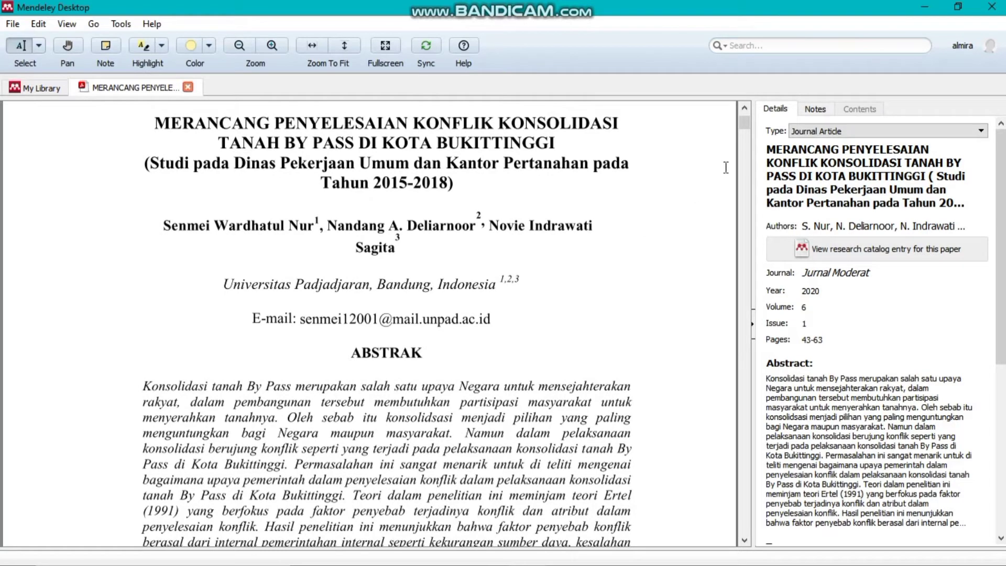
pyautogui.click(815, 131)
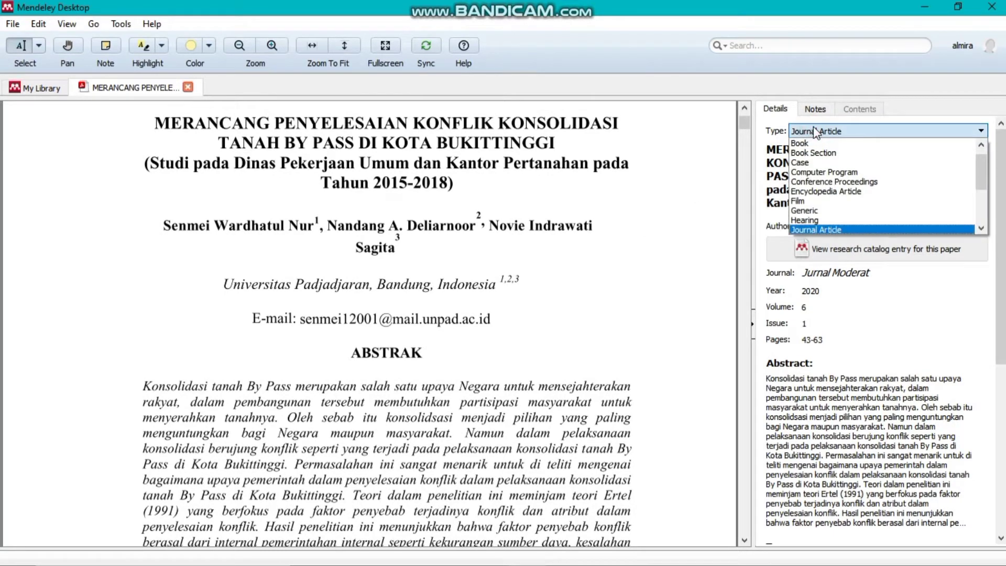
pyautogui.click(815, 131)
pyautogui.scroll(4, 628, 167)
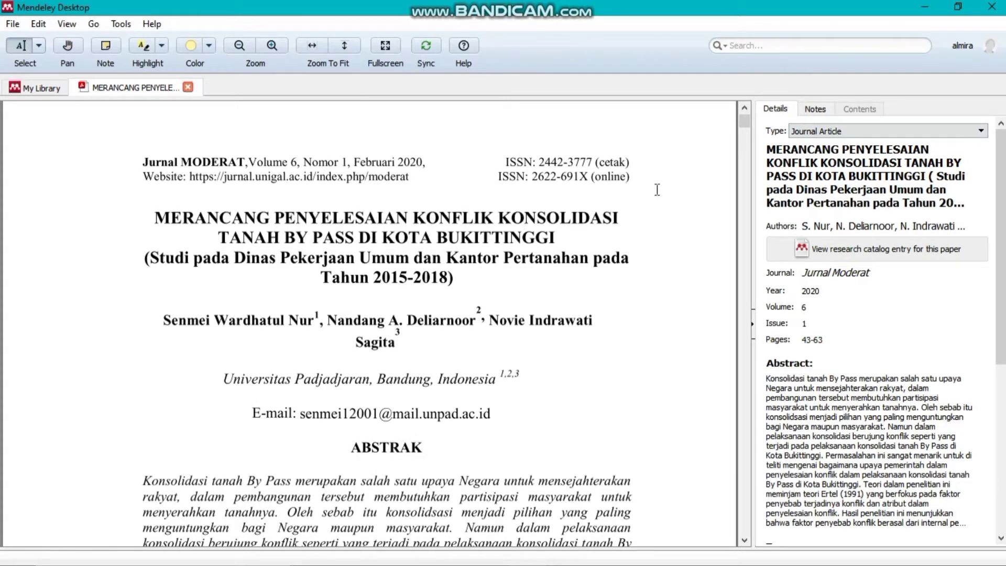
pyautogui.click(848, 173)
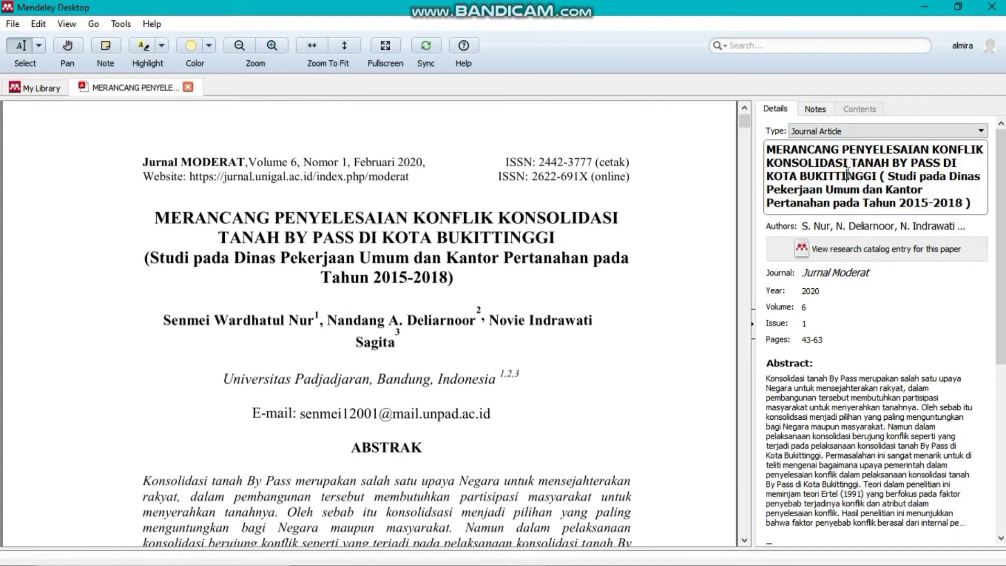
pyautogui.click(657, 278)
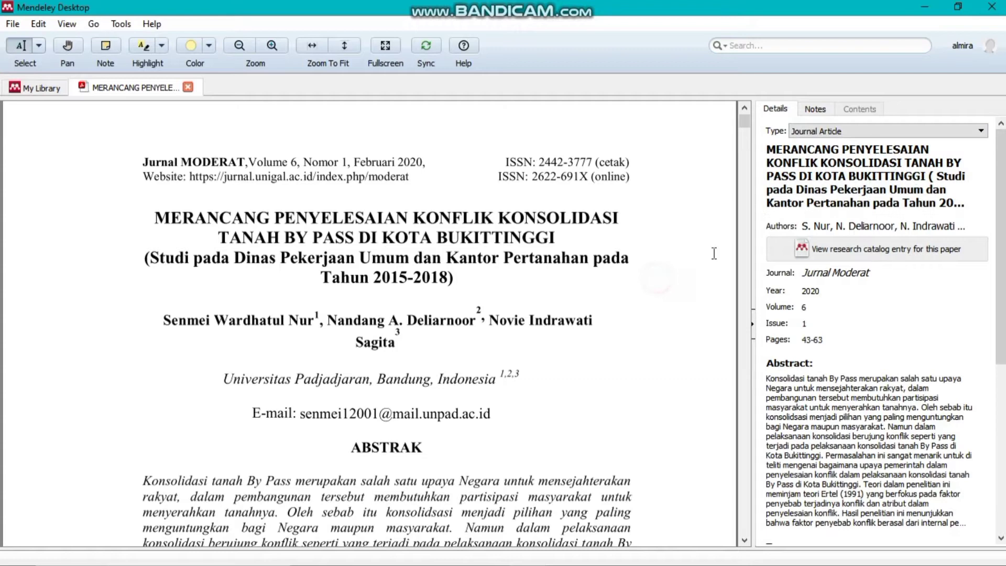
pyautogui.click(832, 229)
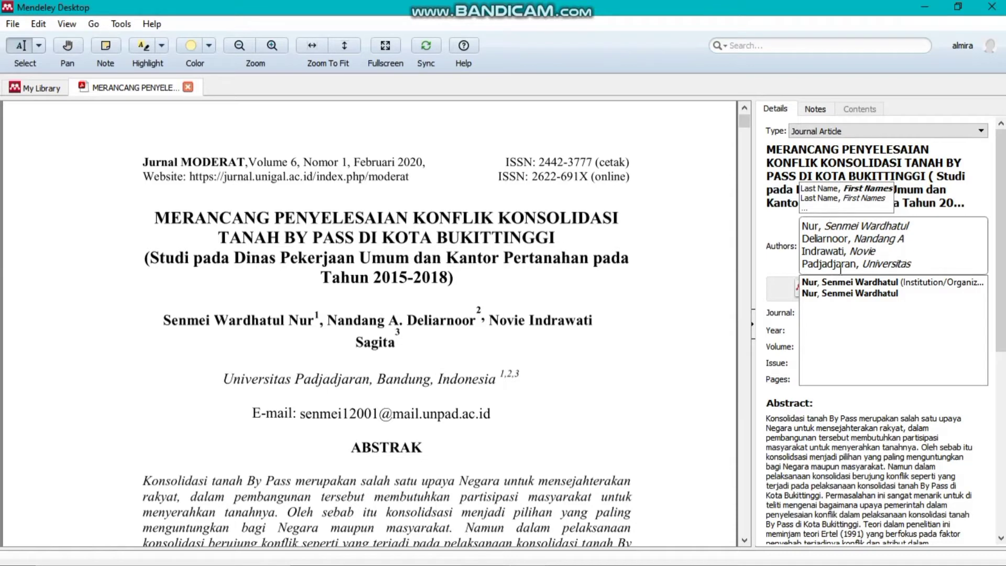
pyautogui.click(775, 263)
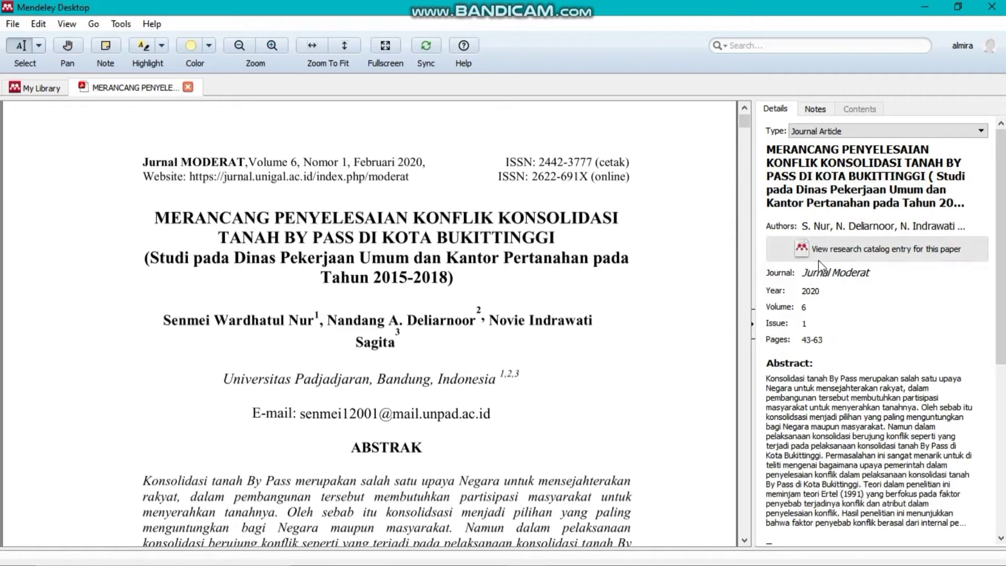
# Step: Compare the entry's journal name, year, volume and issue with the header line of the article
pyautogui.click(879, 276)
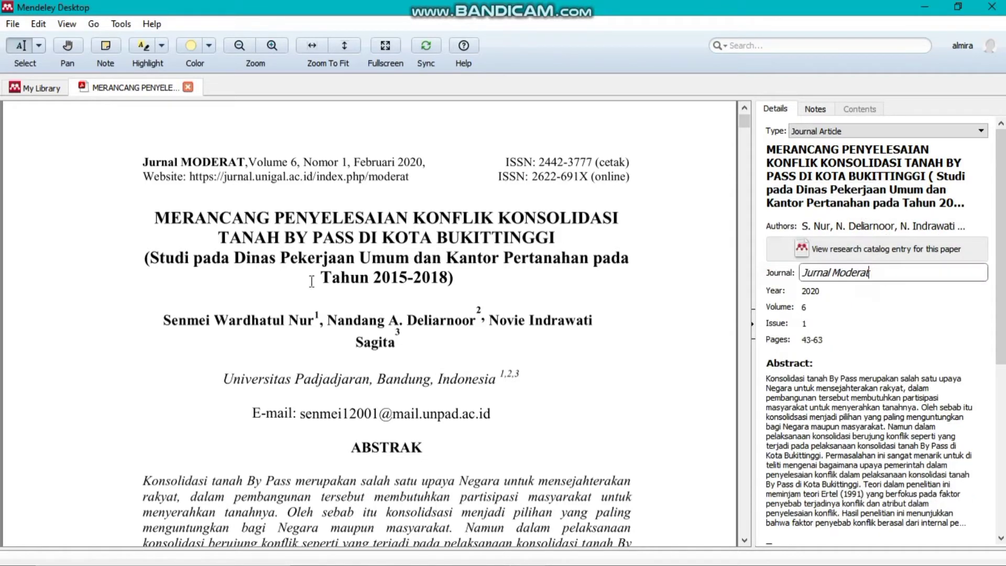
pyautogui.moveTo(180, 163); pyautogui.dragTo(244, 164)
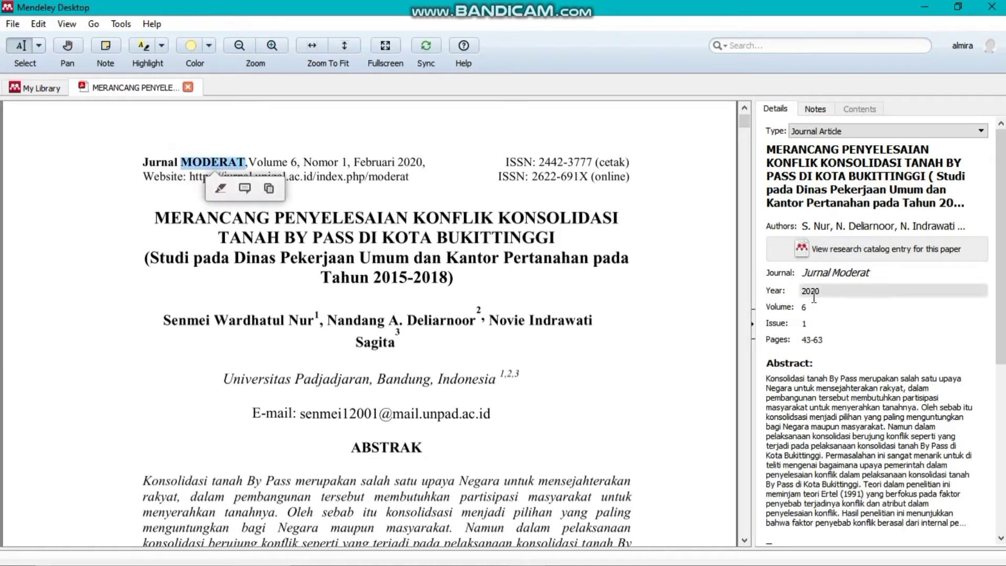
pyautogui.moveTo(399, 162); pyautogui.dragTo(413, 177)
pyautogui.click(459, 211)
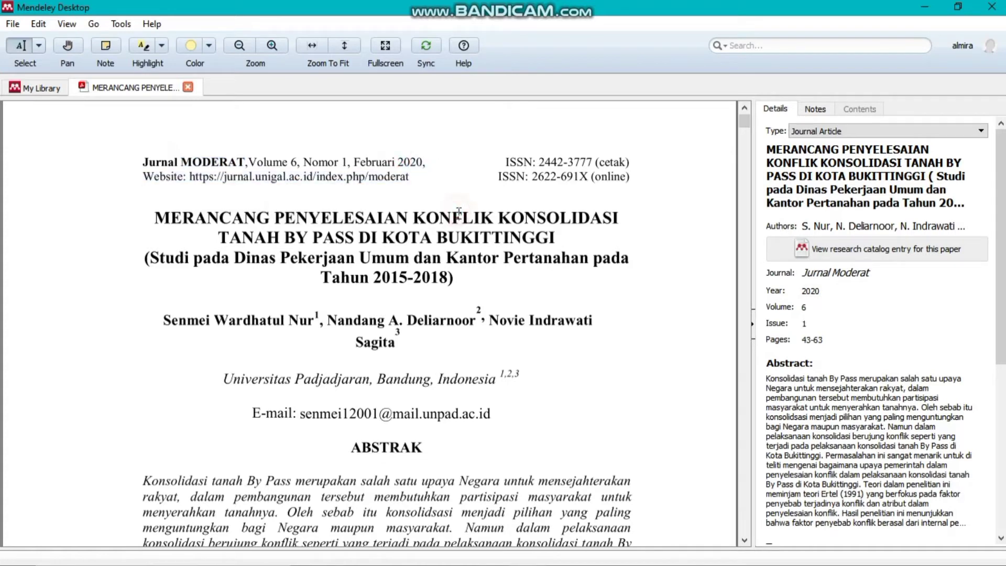
pyautogui.moveTo(250, 162); pyautogui.dragTo(349, 164)
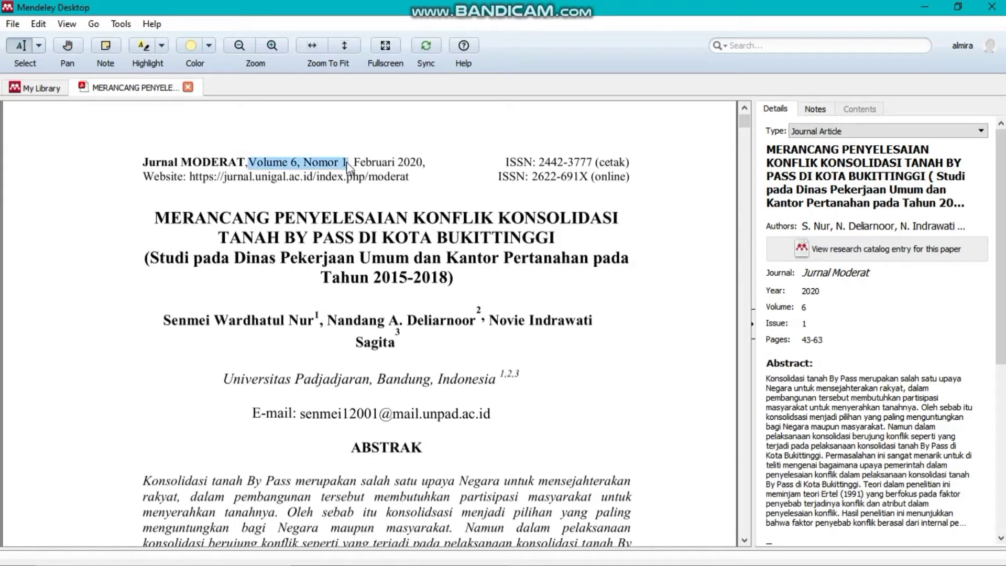
pyautogui.click(435, 277)
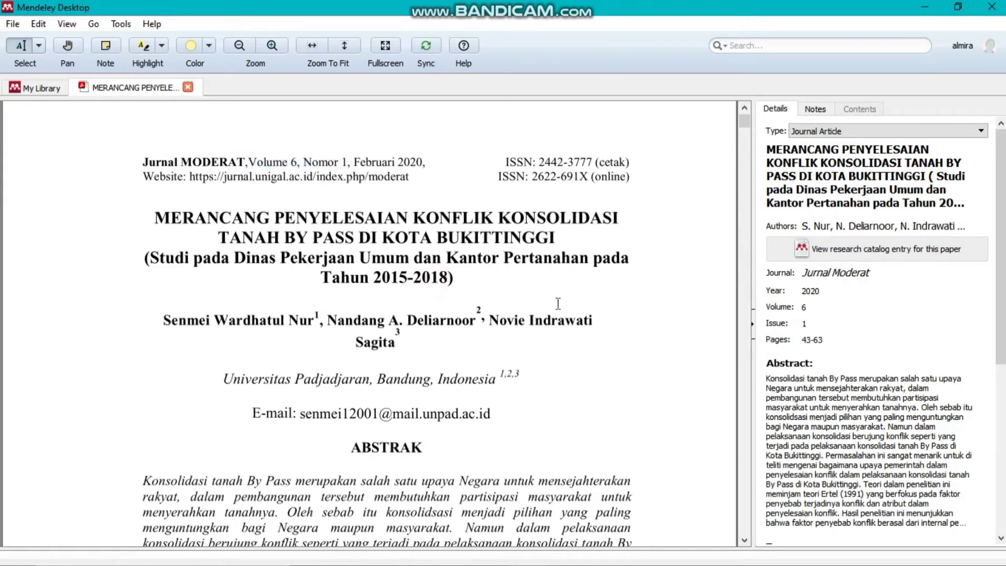
# Step: Compare the entry's page range with the page number printed at the foot of the article's first page
pyautogui.scroll(-5, 558, 303)
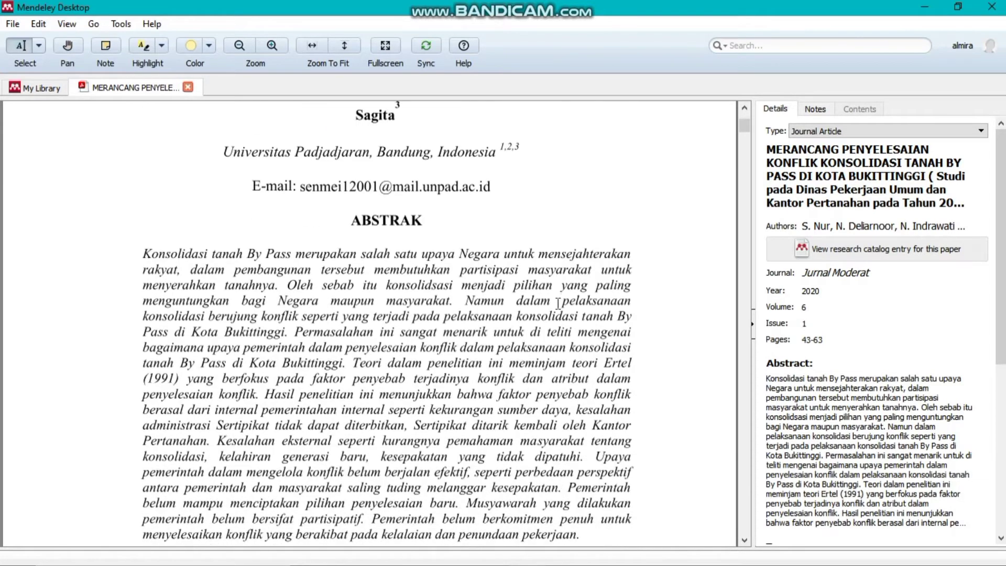
pyautogui.click(827, 339)
pyautogui.scroll(-10, 628, 337)
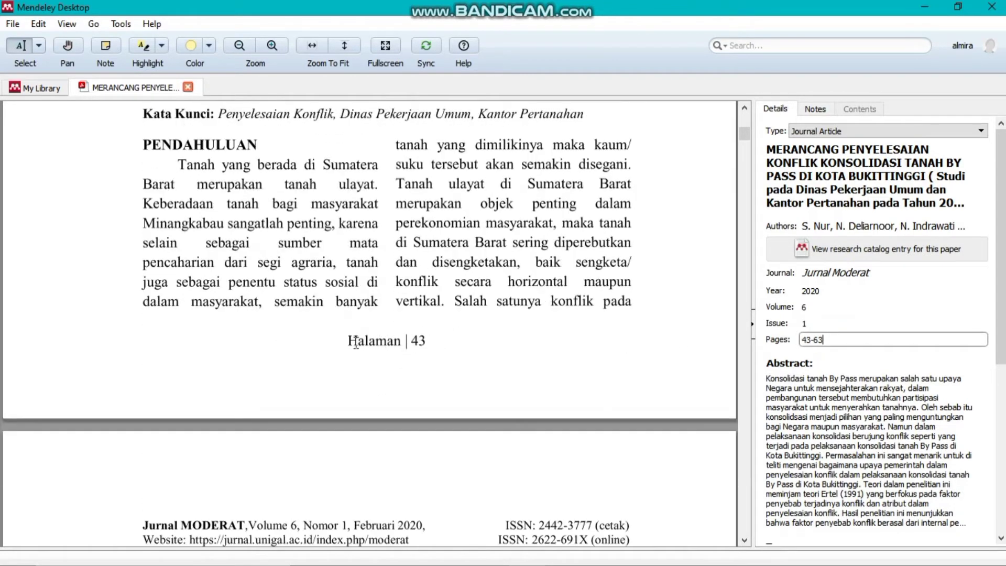
pyautogui.moveTo(352, 340); pyautogui.dragTo(431, 339)
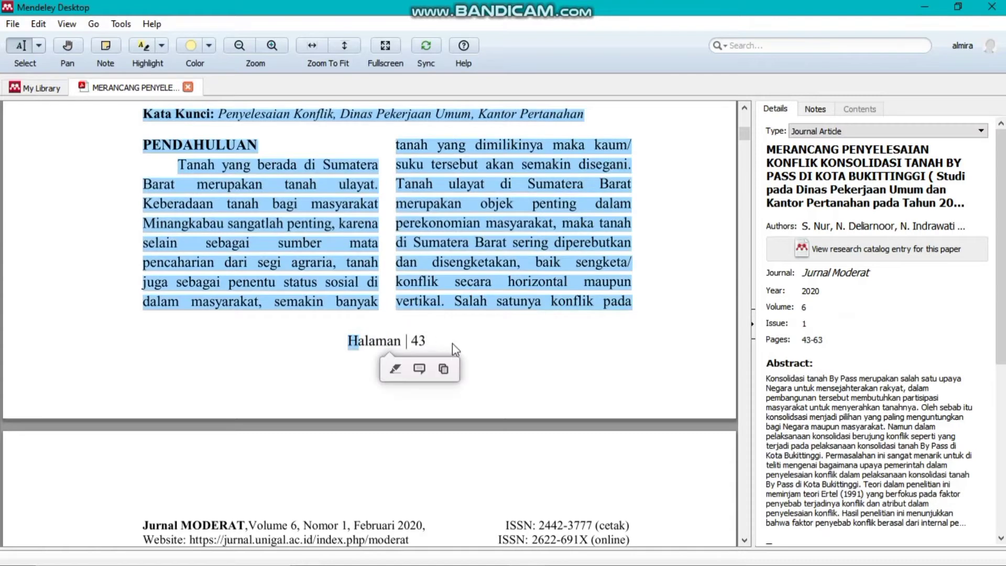
# Step: Compare the end of the entry's page range with the page number printed at the foot of the article's last page
pyautogui.click(451, 344)
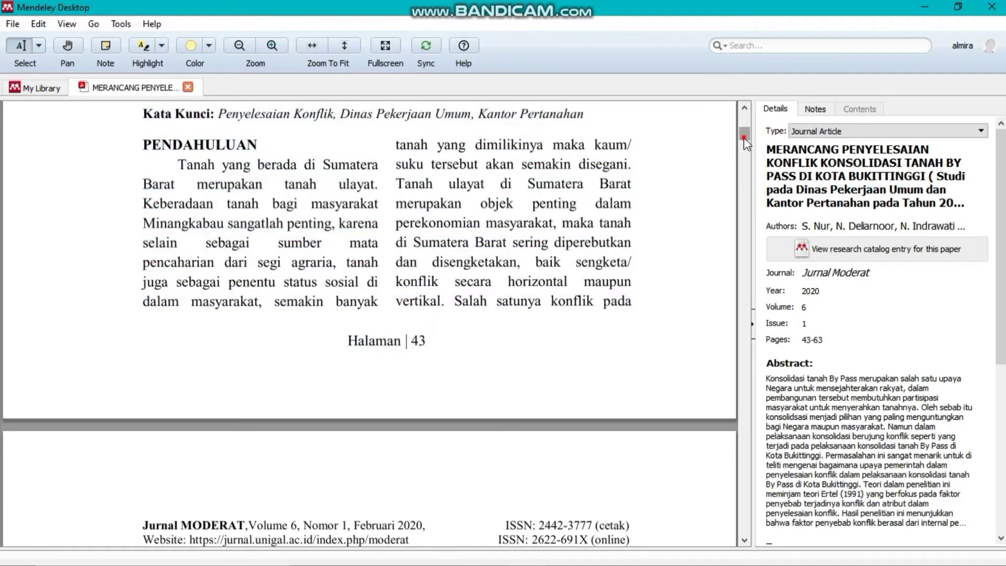
pyautogui.moveTo(745, 136); pyautogui.dragTo(740, 537)
pyautogui.tripleClick(424, 461)
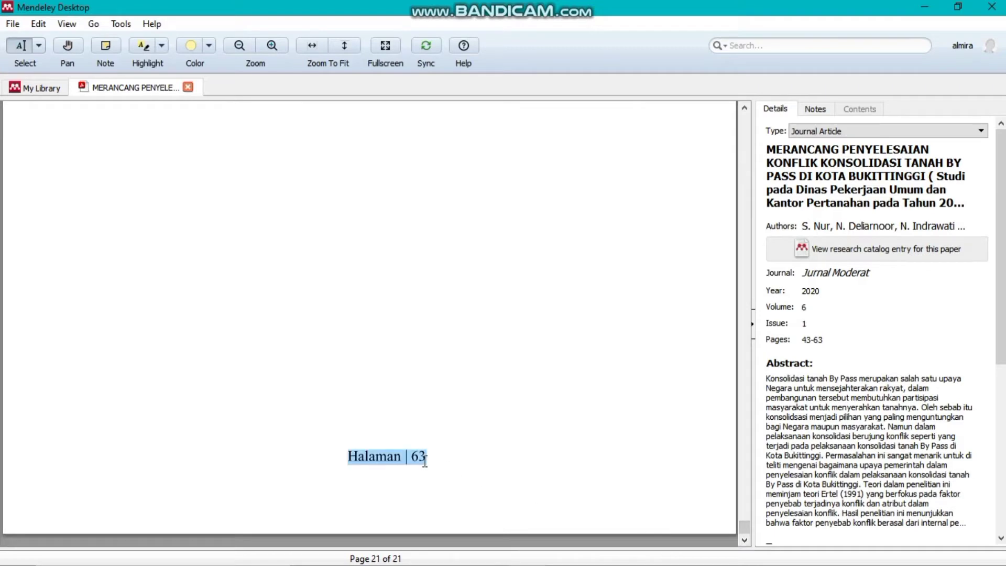
pyautogui.click(628, 426)
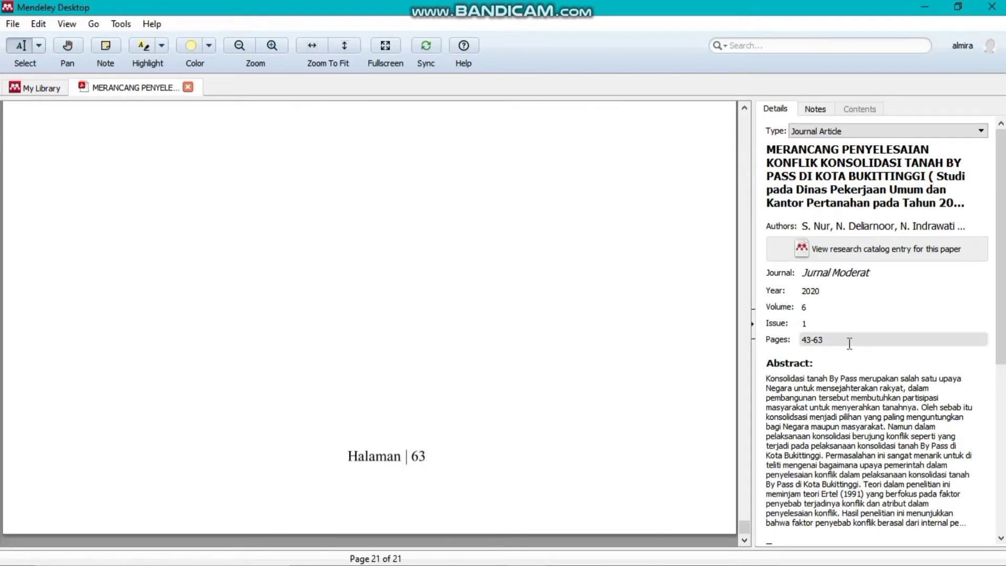
# Step: Compare the entry's full abstract with the ABSTRAK section on the article's first page
pyautogui.moveTo(746, 530); pyautogui.dragTo(740, 228)
pyautogui.moveTo(733, 154); pyautogui.dragTo(729, 117)
pyautogui.scroll(-1, 615, 390)
pyautogui.scroll(-1, 616, 390)
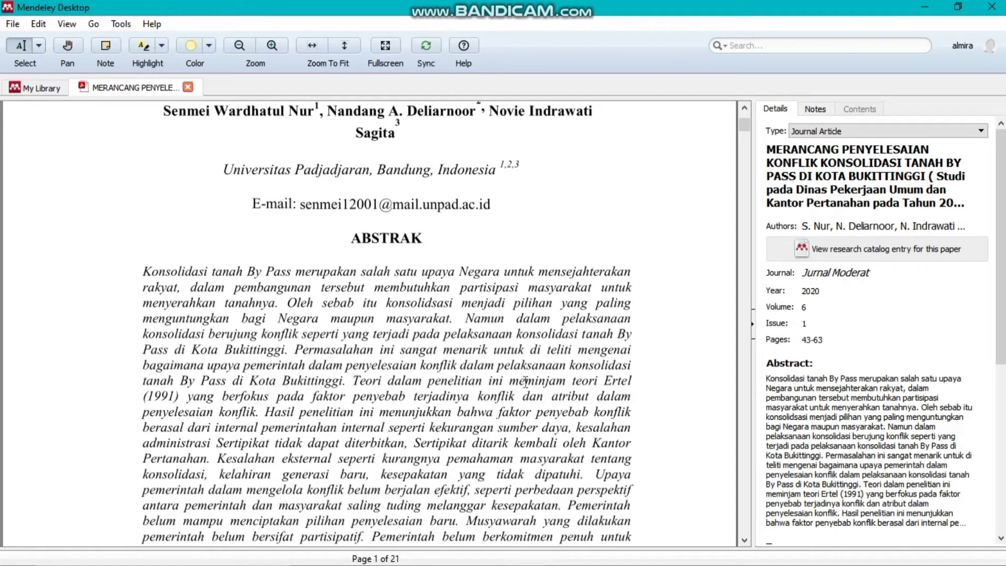
pyautogui.click(776, 398)
pyautogui.scroll(-1, 899, 447)
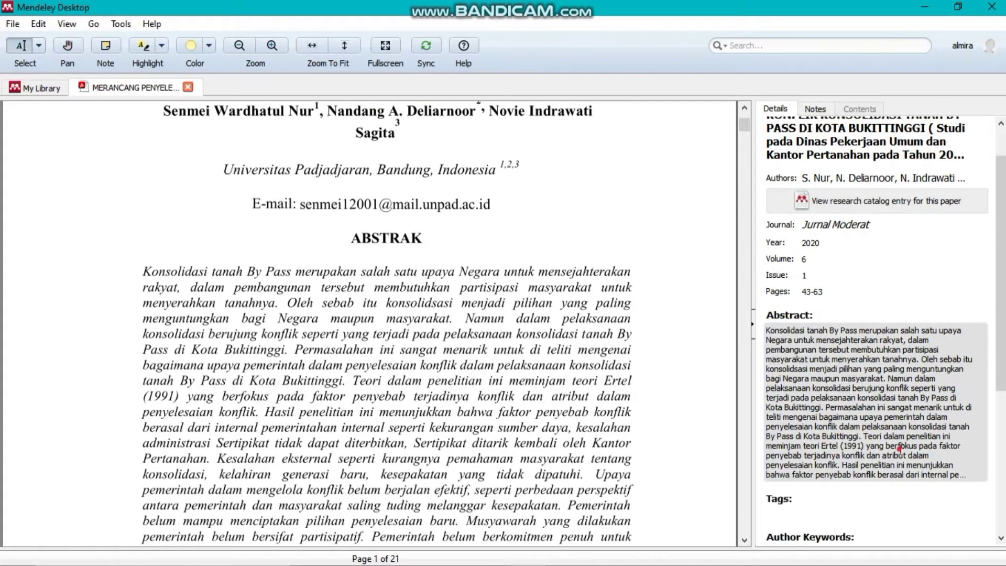
pyautogui.click(899, 446)
pyautogui.scroll(-4, 900, 448)
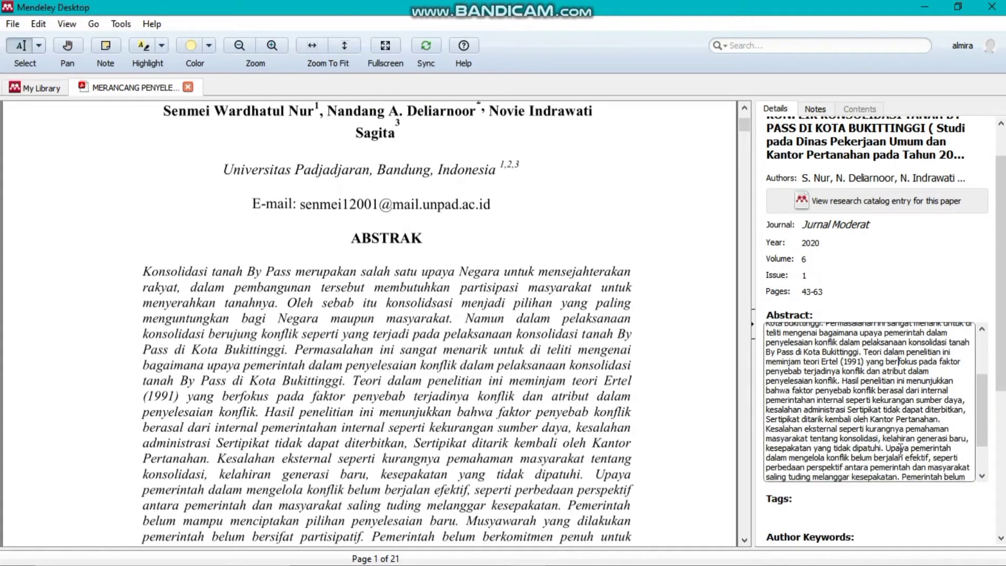
pyautogui.scroll(-4, 619, 422)
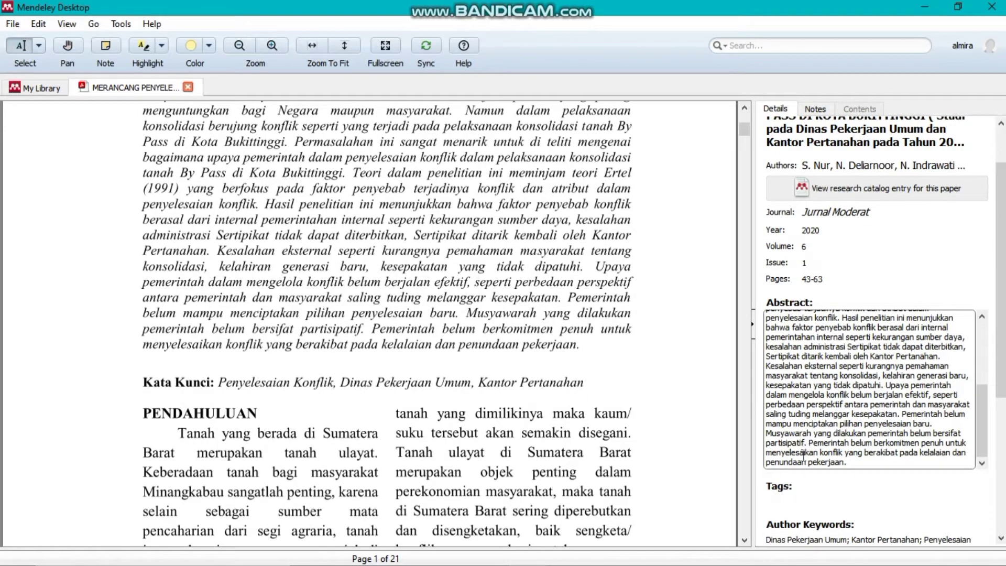
pyautogui.scroll(-2, 608, 381)
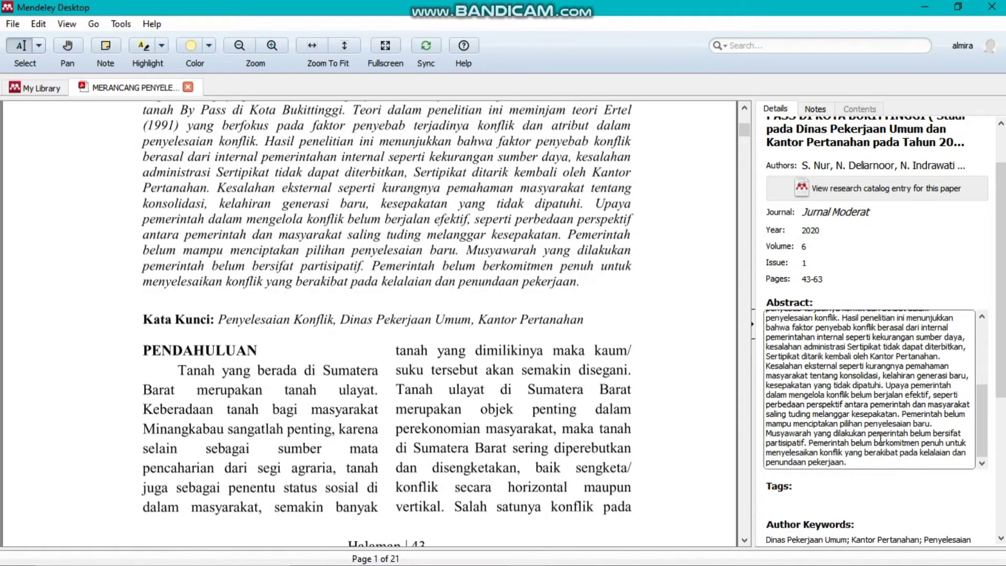
# Step: Compare the entry's author keywords with the Kata Kunci line below the article's abstract
pyautogui.click(894, 485)
pyautogui.scroll(-2, 893, 485)
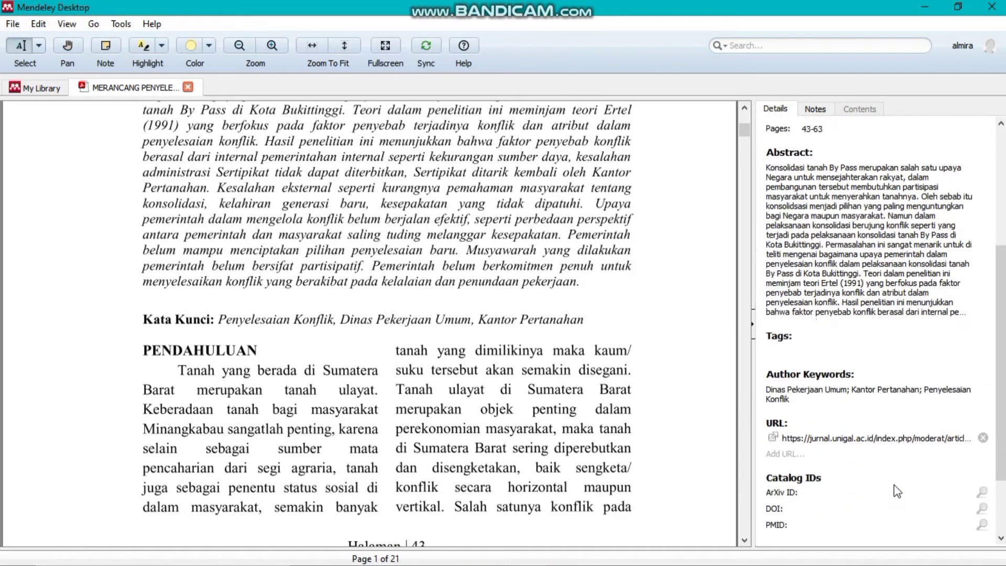
pyautogui.click(843, 392)
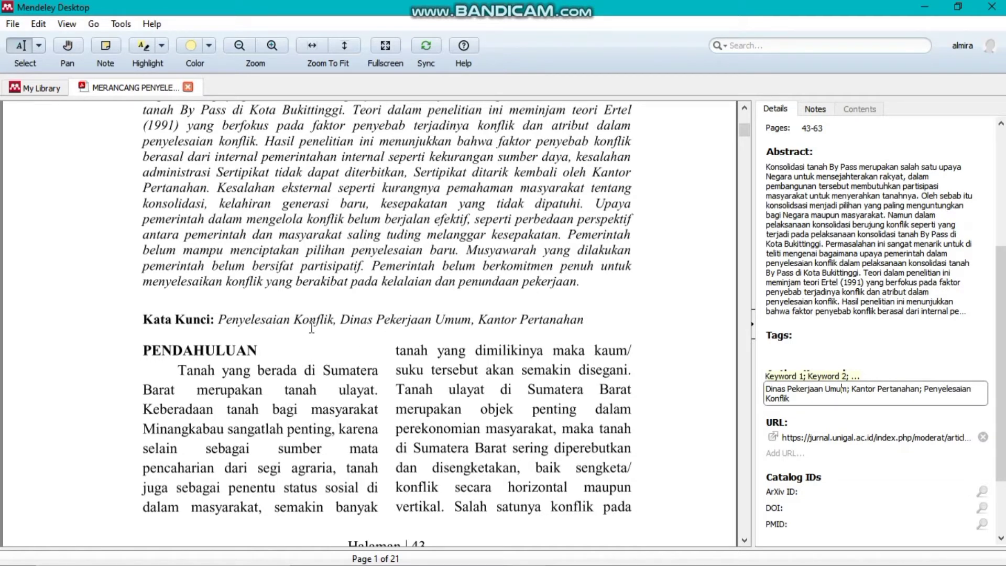
pyautogui.moveTo(219, 324)
pyautogui.mouseDown()
pyautogui.moveTo(598, 298)
pyautogui.moveTo(538, 323)
pyautogui.moveTo(224, 322)
pyautogui.mouseUp()
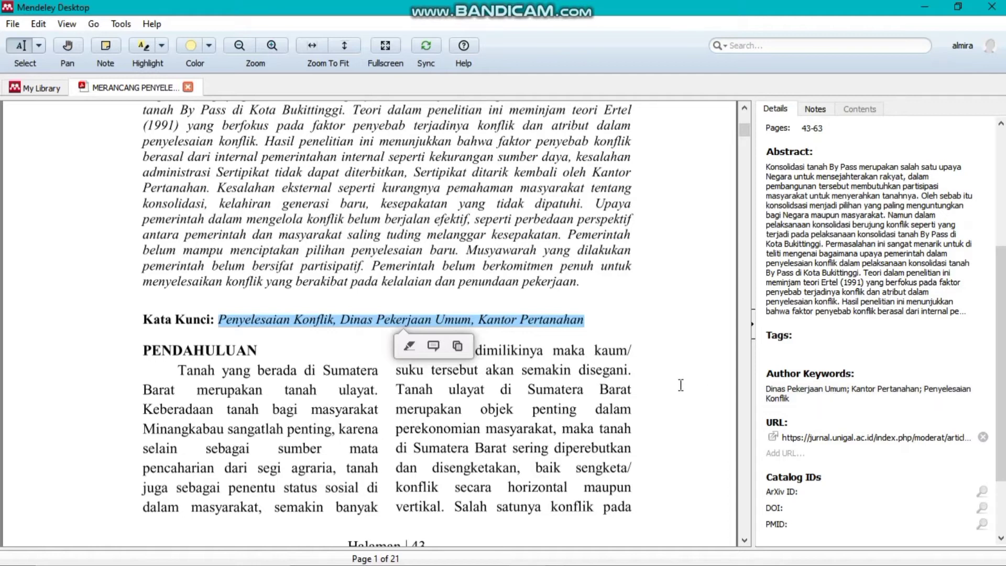
# Step: Check the entry's URL and close the article's PDF to return to the Skripsi folder
pyautogui.scroll(-2, 685, 386)
pyautogui.click(816, 434)
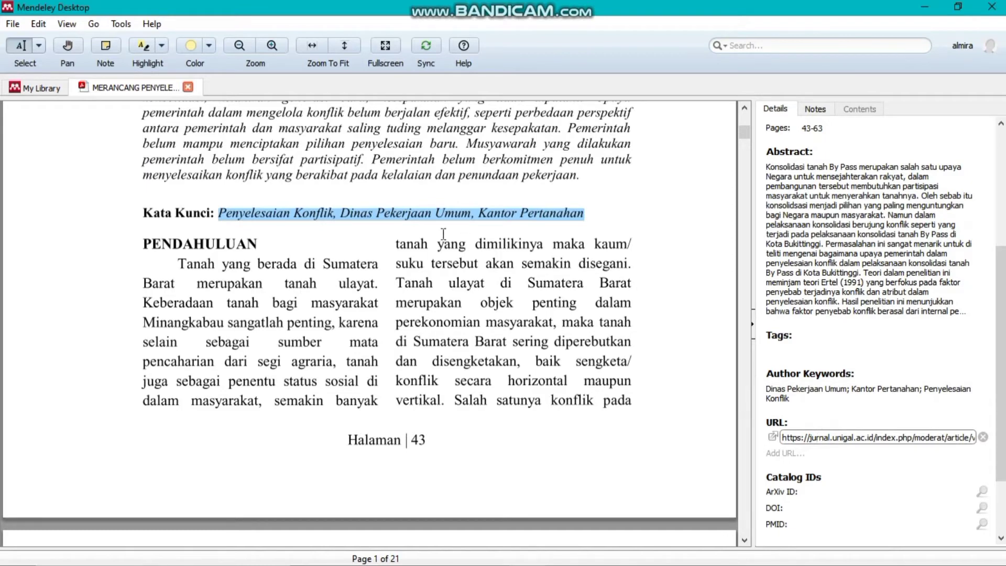
pyautogui.click(187, 87)
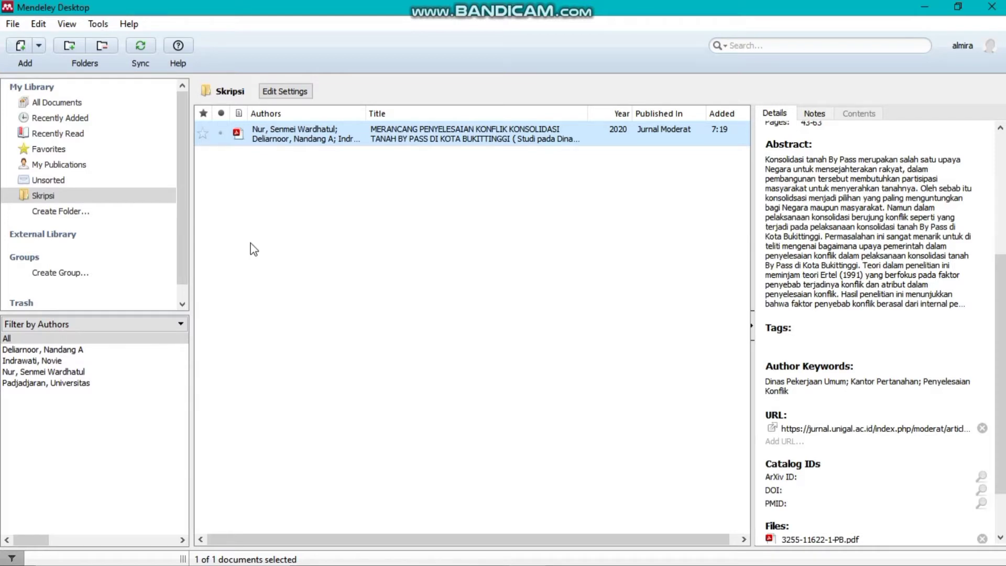
# Step: Start a manual document entry in the Skripsi folder and set its type to Book
pyautogui.click(13, 24)
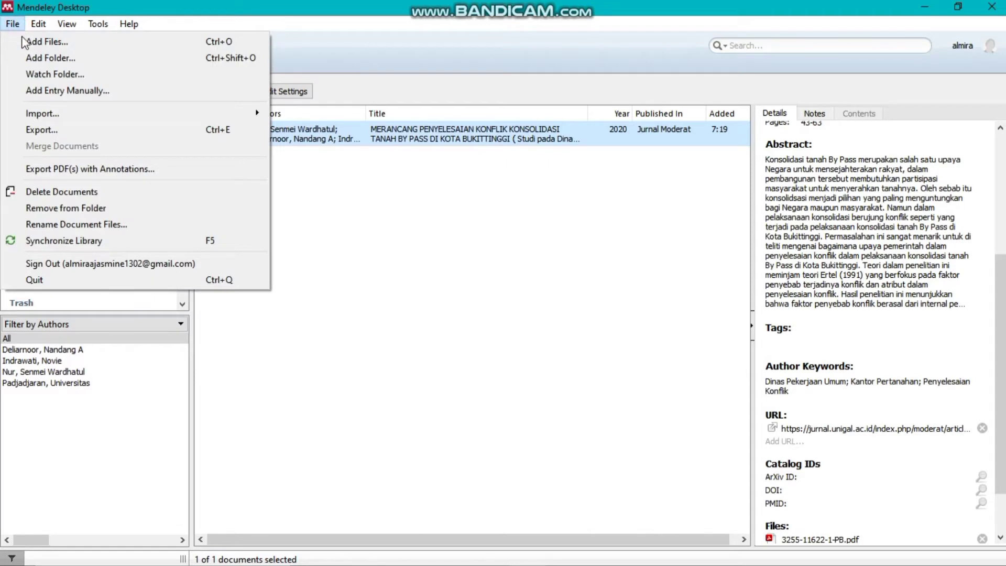
pyautogui.click(16, 94)
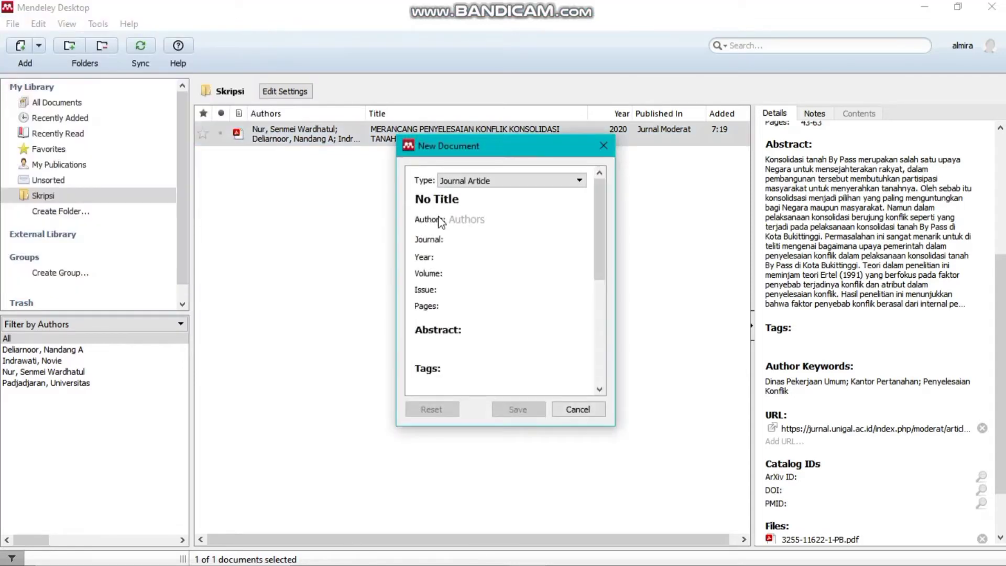
pyautogui.click(526, 182)
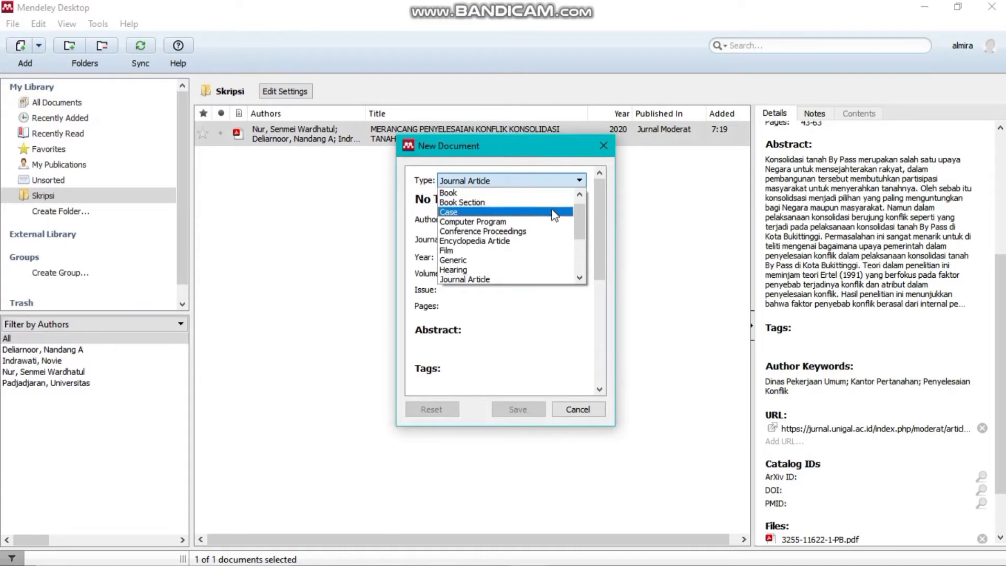
pyautogui.scroll(-2, 554, 216)
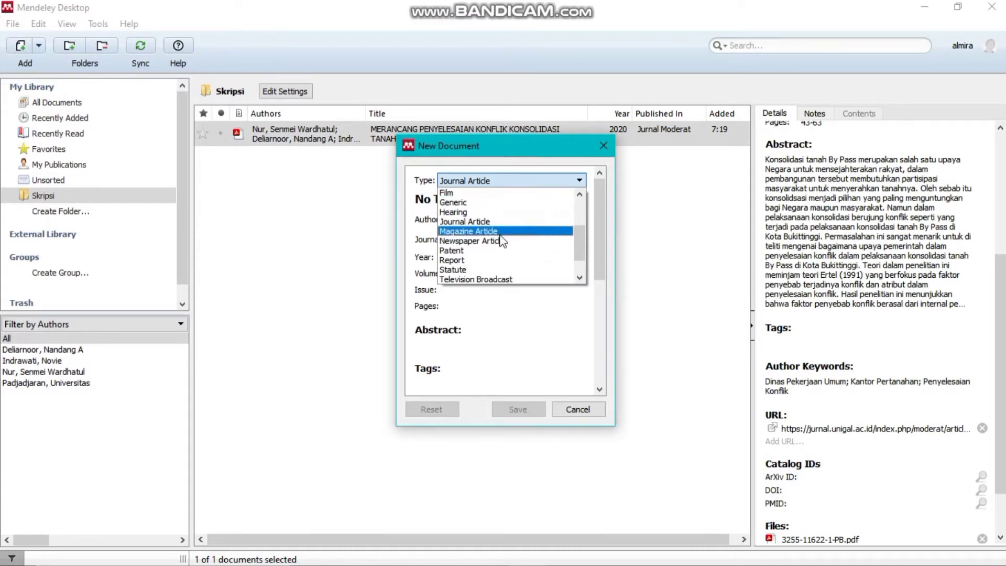
pyautogui.scroll(-1, 529, 269)
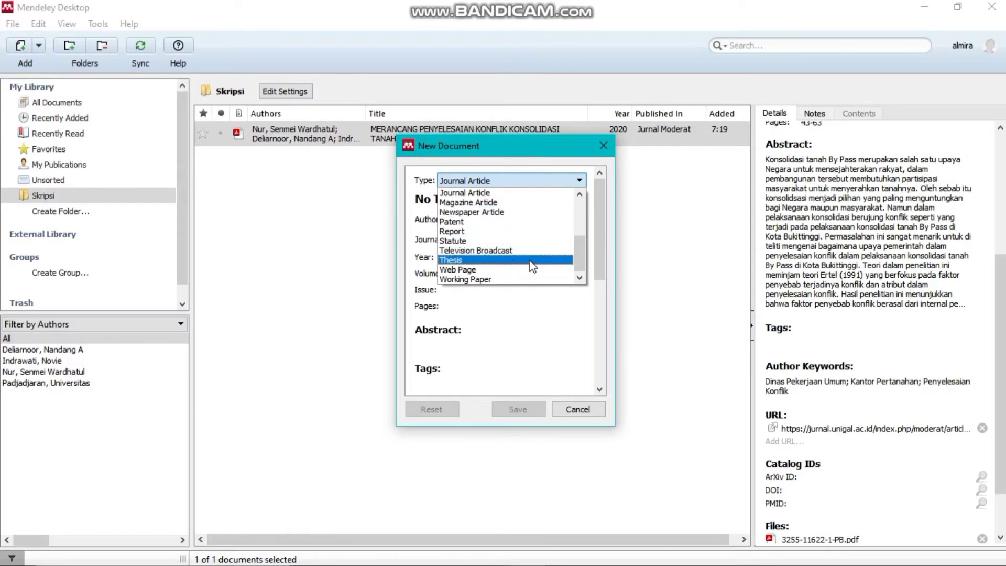
pyautogui.scroll(4, 533, 218)
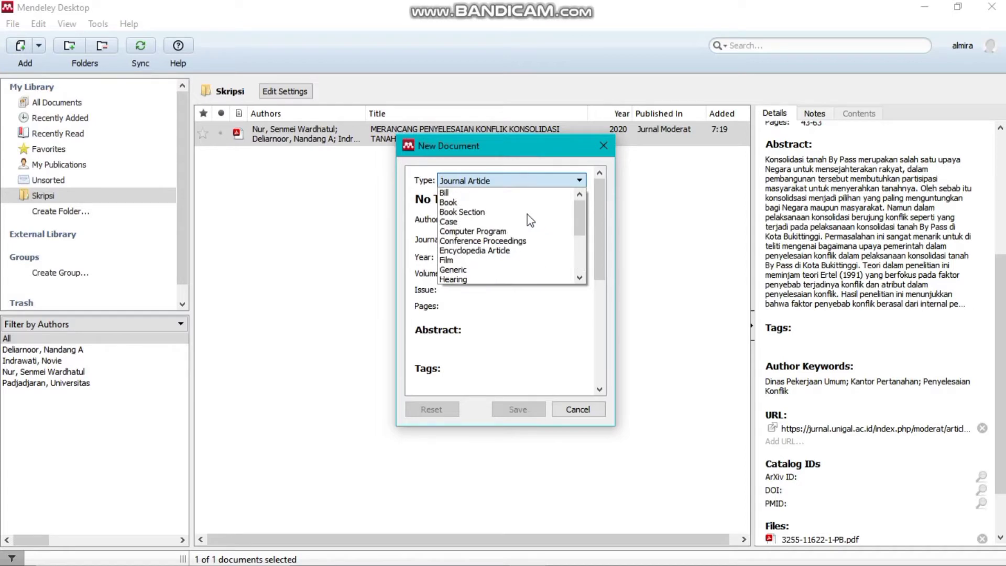
pyautogui.click(487, 203)
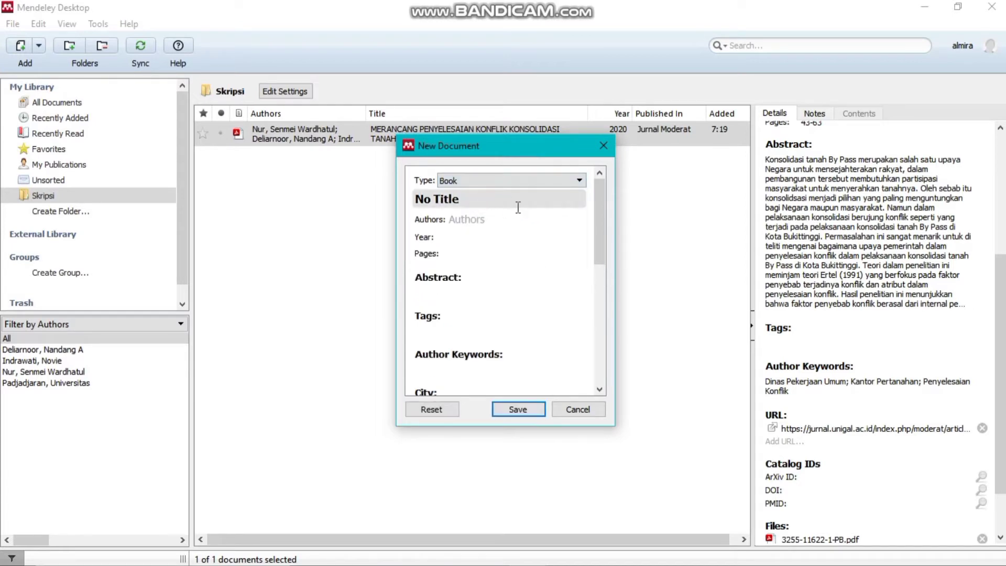
# Step: Set the new book entry's title to "Hak Tanggungan"
pyautogui.click(535, 204)
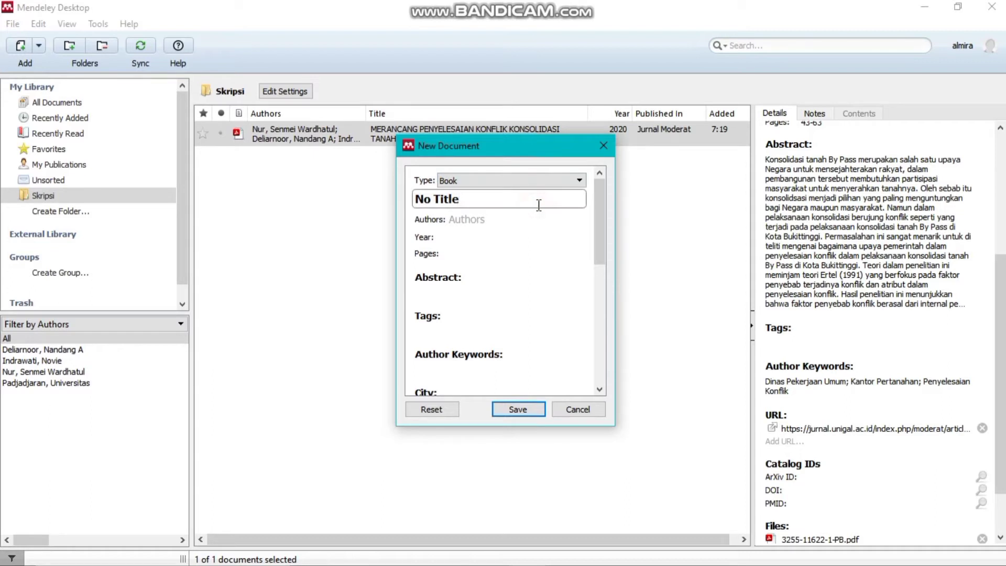
pyautogui.hotkey('ctrl', 'a')
pyautogui.press('BackSpace')
pyautogui.write('Hak Tanggungan')
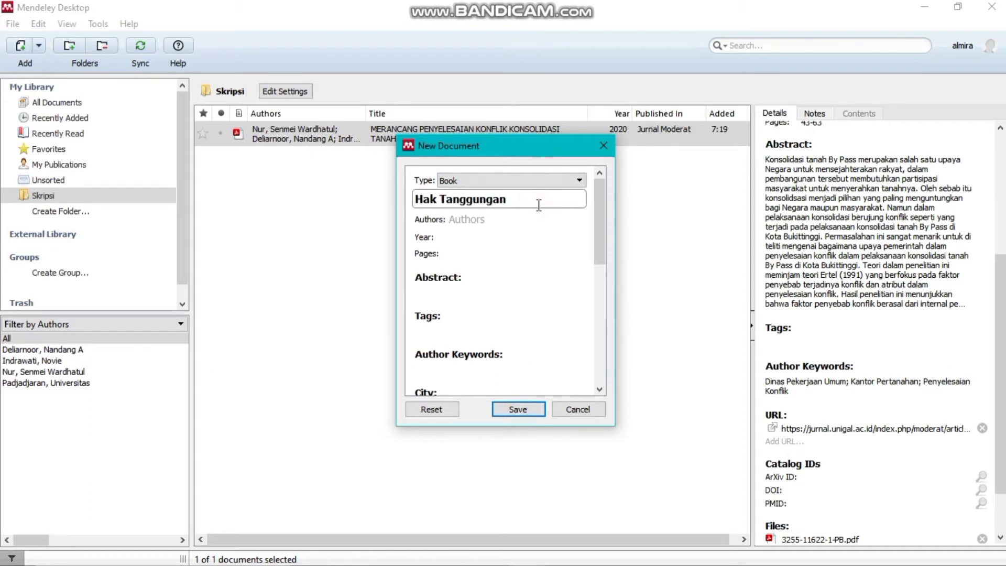
# Step: Enter the book author's full name as a single author of the new entry
pyautogui.click(542, 219)
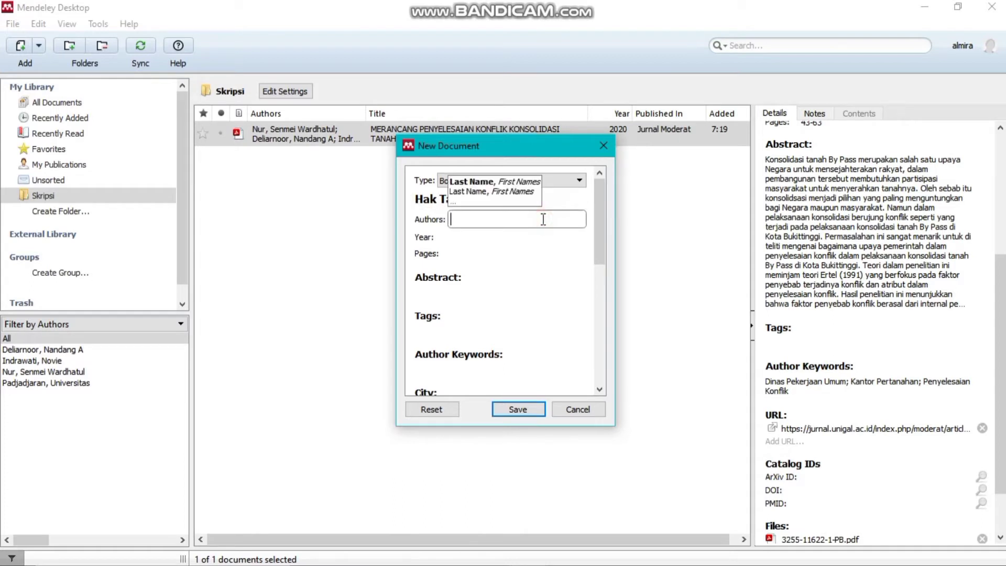
pyautogui.write('Sj')
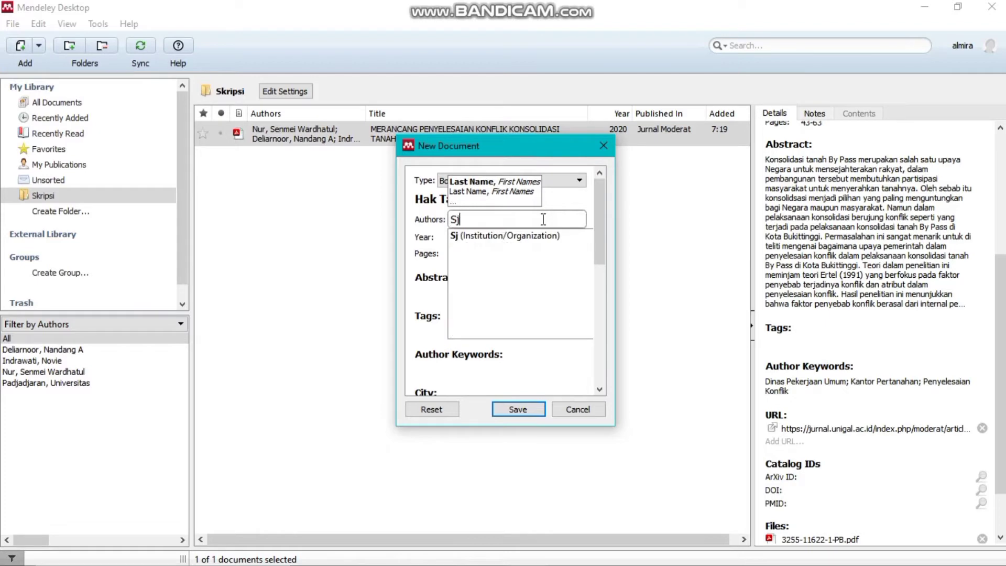
pyautogui.write('ahdeini')
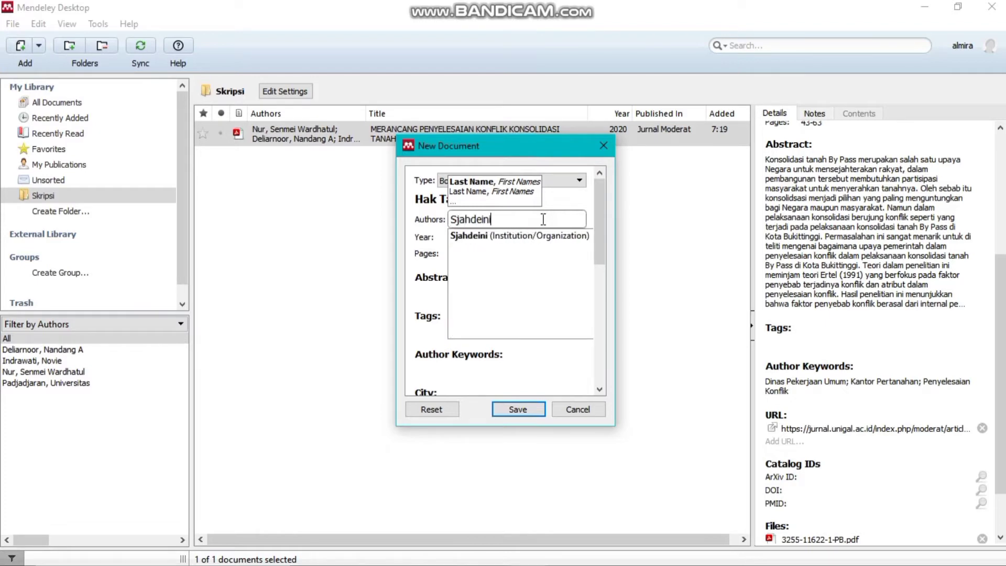
pyautogui.write(' Remu')
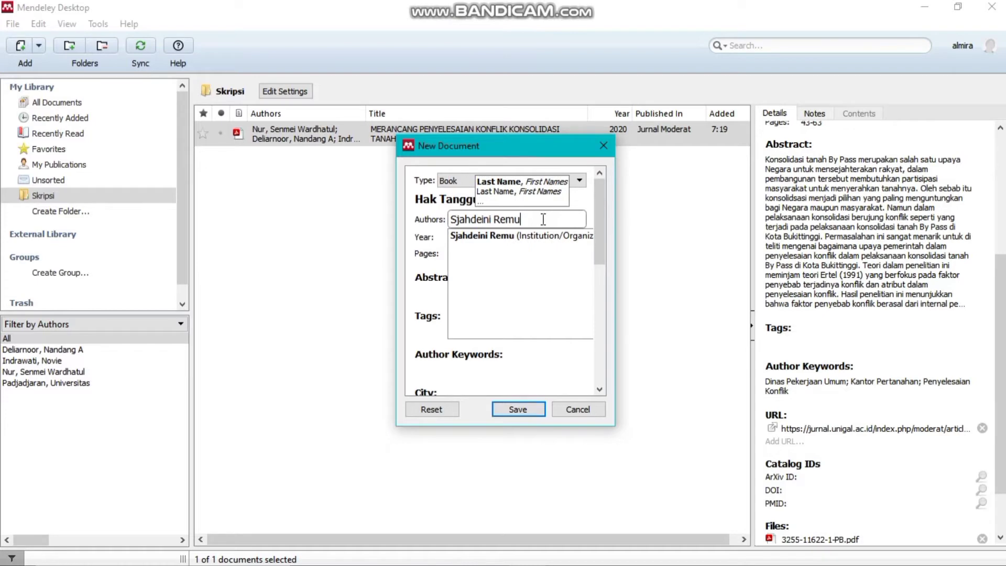
pyautogui.press('BackSpace')
pyautogui.write('y')
pyautogui.press('Return')
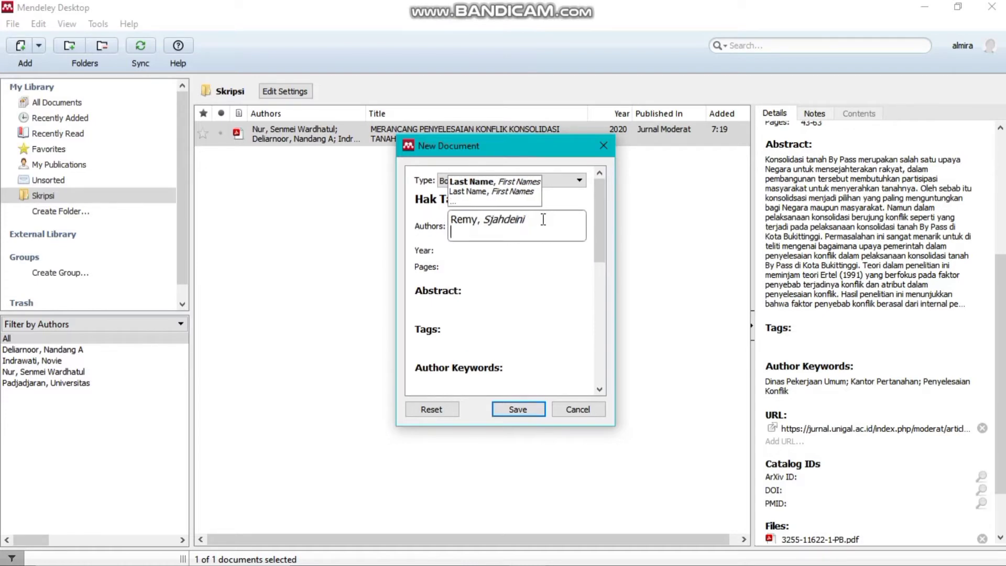
pyautogui.press('BackSpace')
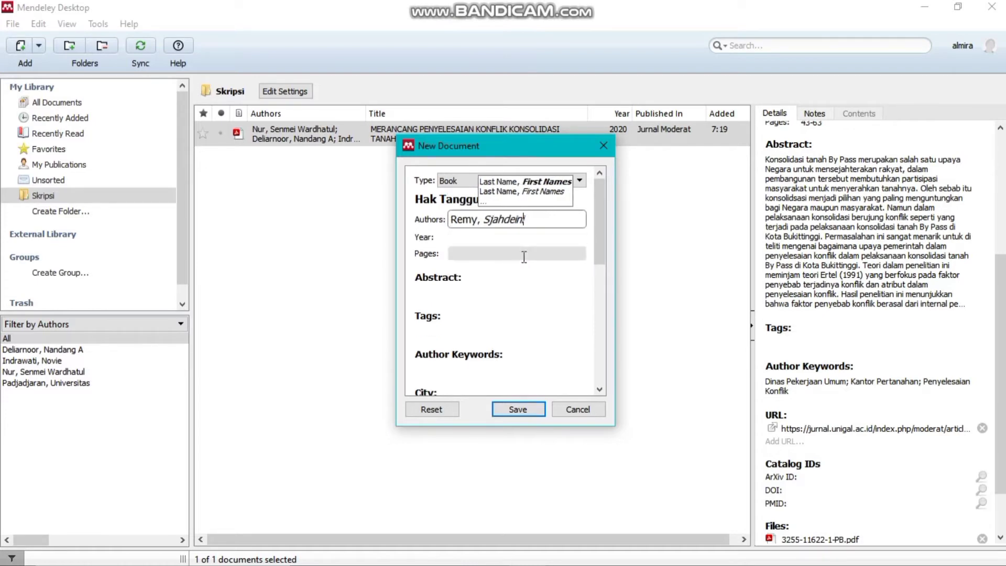
# Step: Set the book's year to 1999 and its pages to 349
pyautogui.click(504, 239)
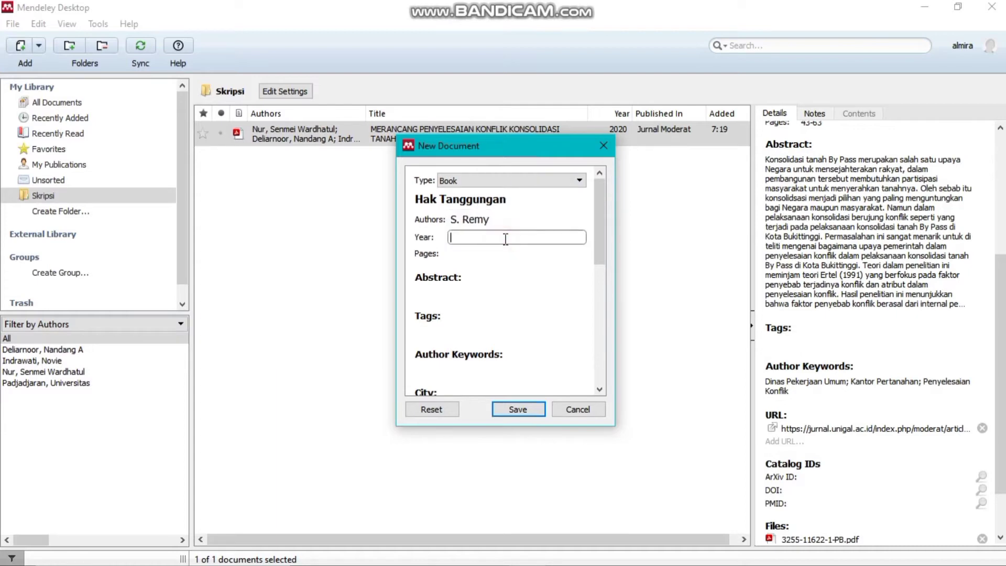
pyautogui.write('1999')
pyautogui.press('Tab')
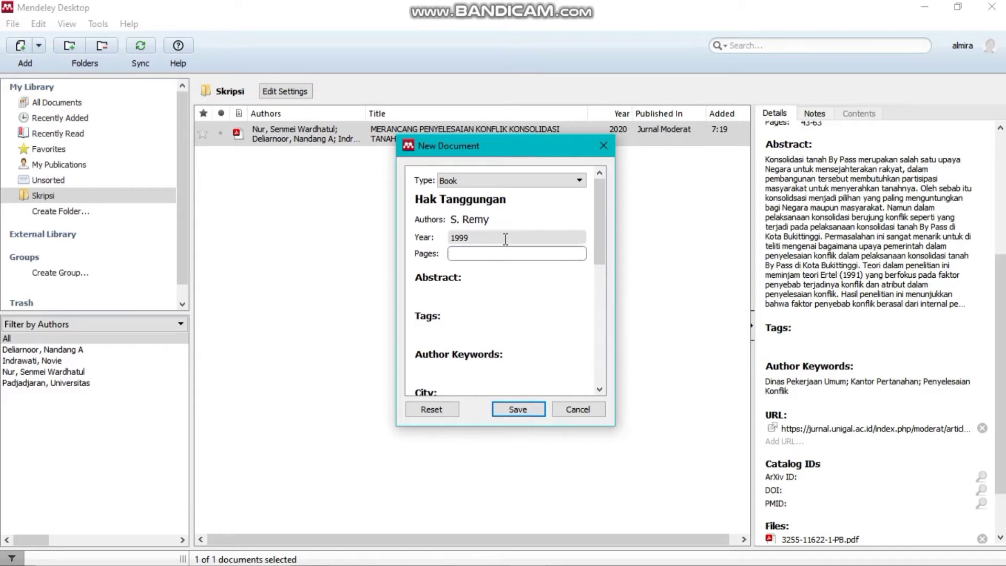
pyautogui.write('349')
# Step: Set the book's city of publication to Bandung
pyautogui.scroll(-4, 520, 292)
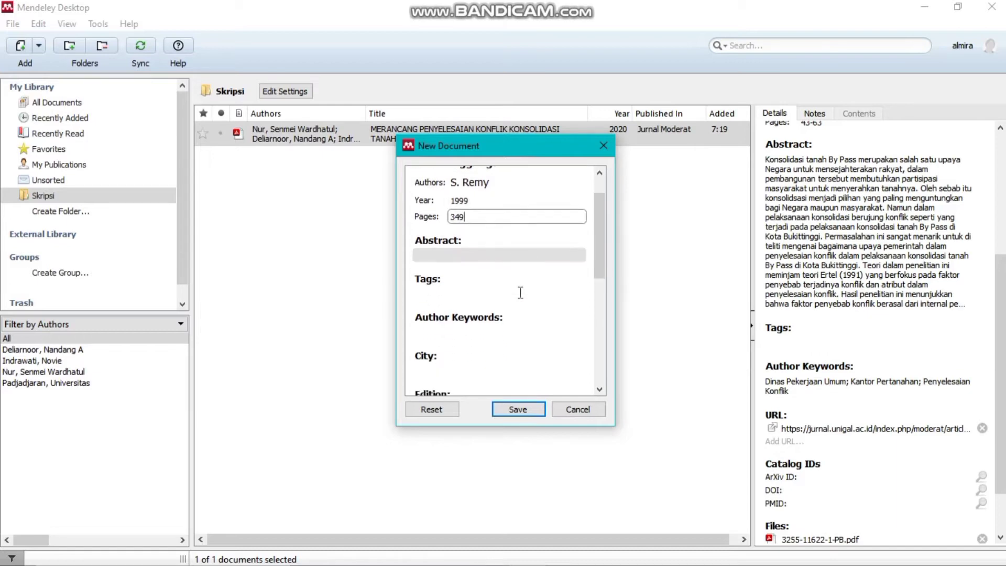
pyautogui.scroll(-2, 520, 292)
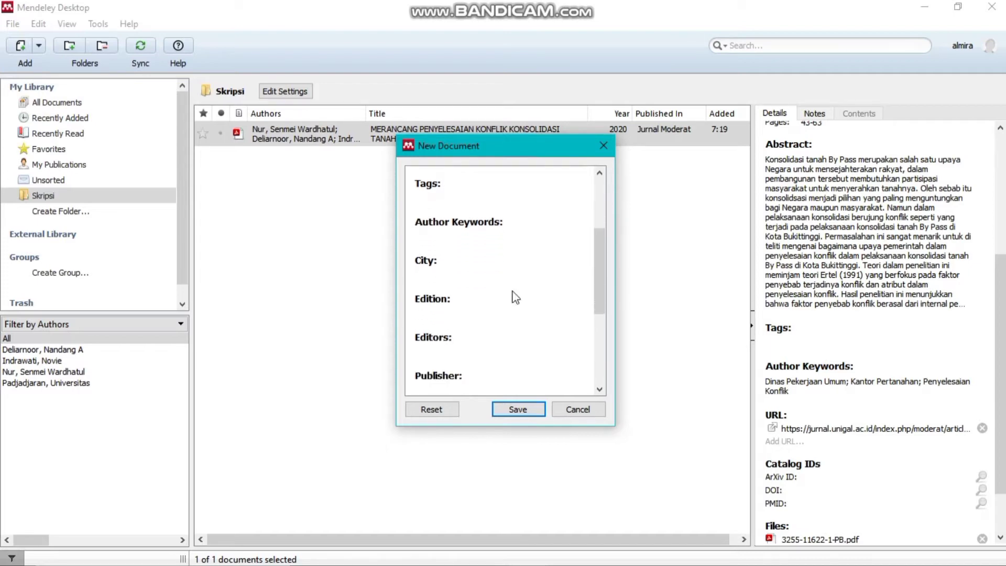
pyautogui.click(468, 275)
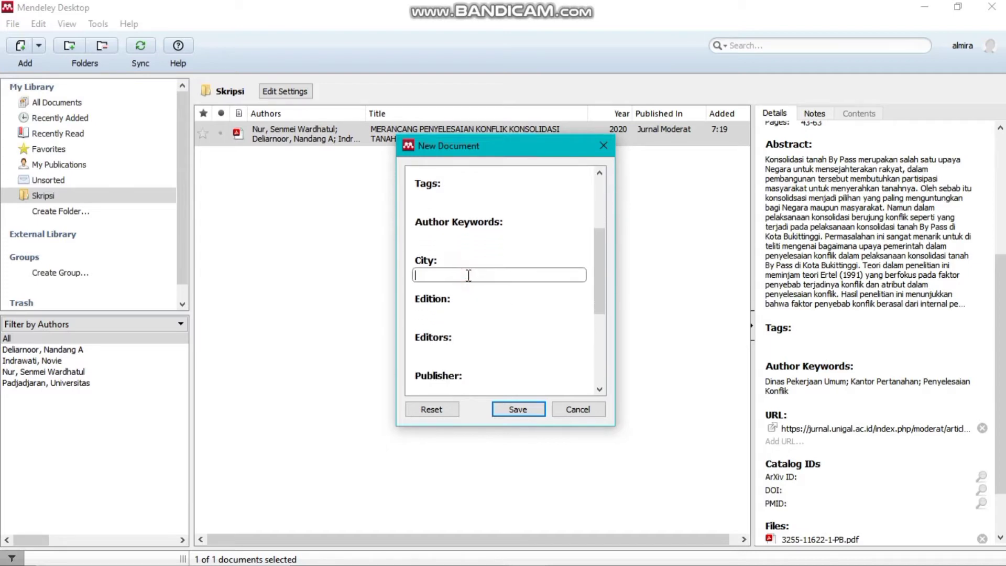
pyautogui.write('Bandung')
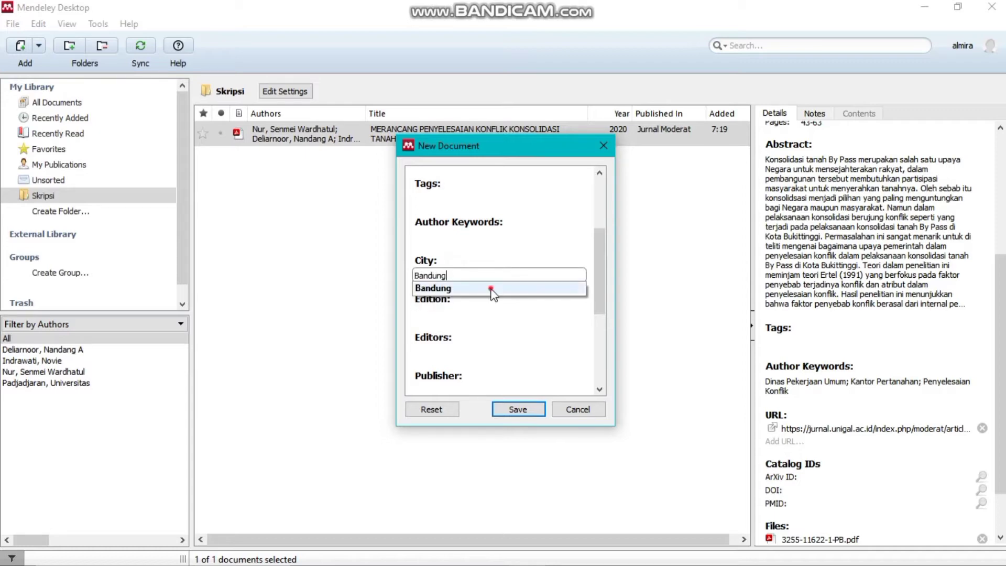
pyautogui.click(488, 289)
# Step: Set the new book entry's edition to 1
pyautogui.click(522, 316)
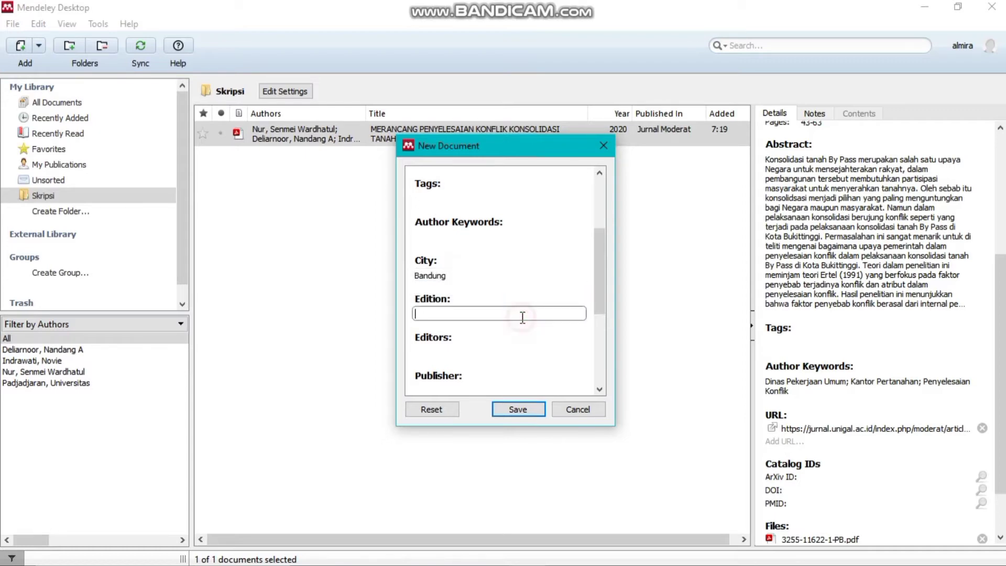
pyautogui.write('1')
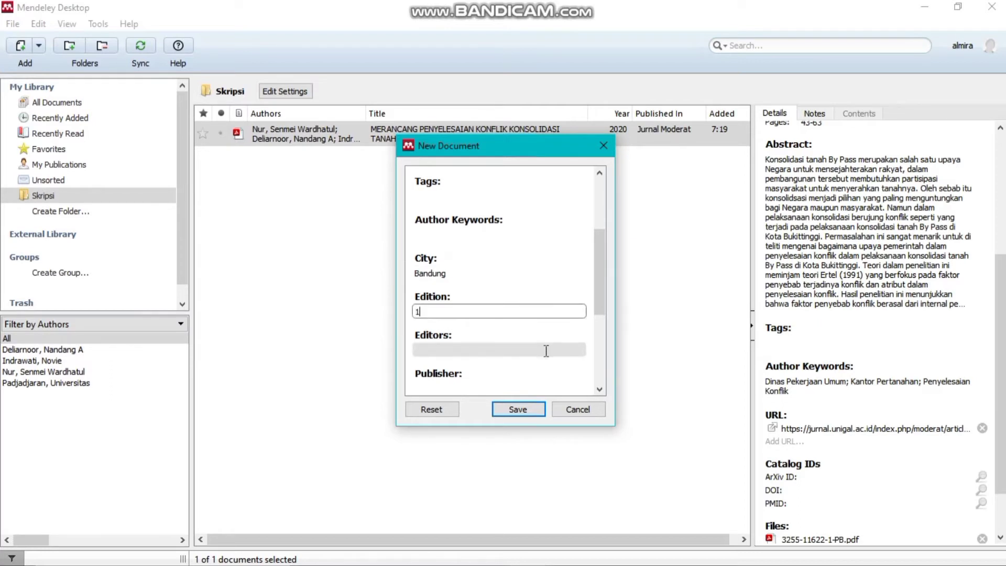
pyautogui.scroll(-1, 546, 350)
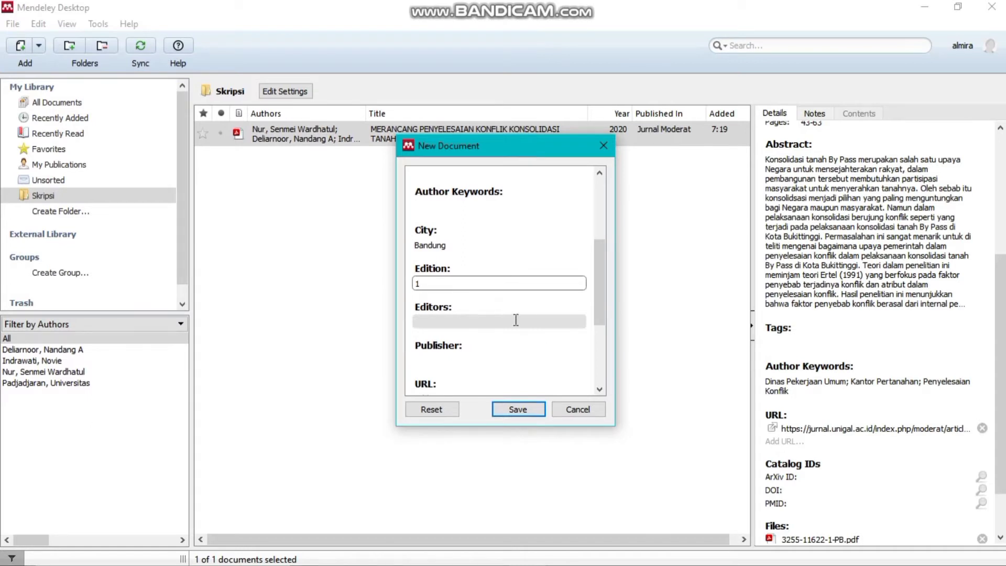
pyautogui.scroll(-1, 514, 319)
# Step: Set the book's publisher to "Penerbit Alumni" and save the new document entry
pyautogui.click(482, 338)
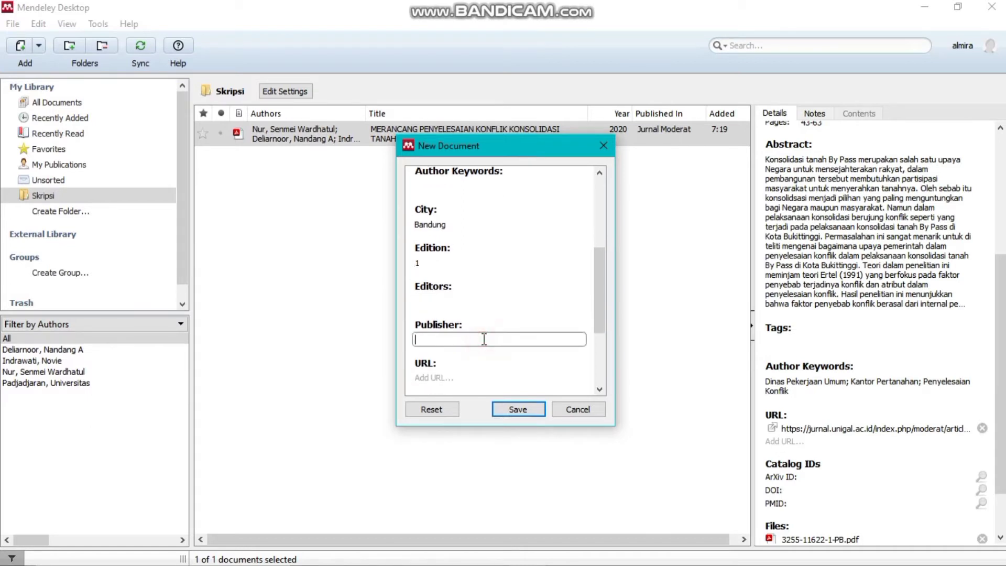
pyautogui.write('Penerbit Alumni')
pyautogui.scroll(-3, 484, 339)
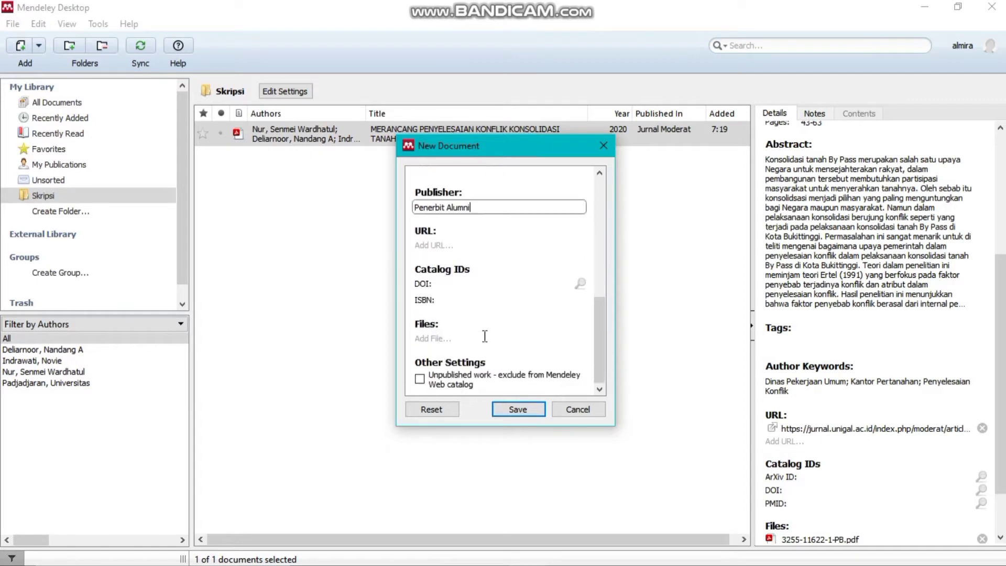
pyautogui.click(517, 409)
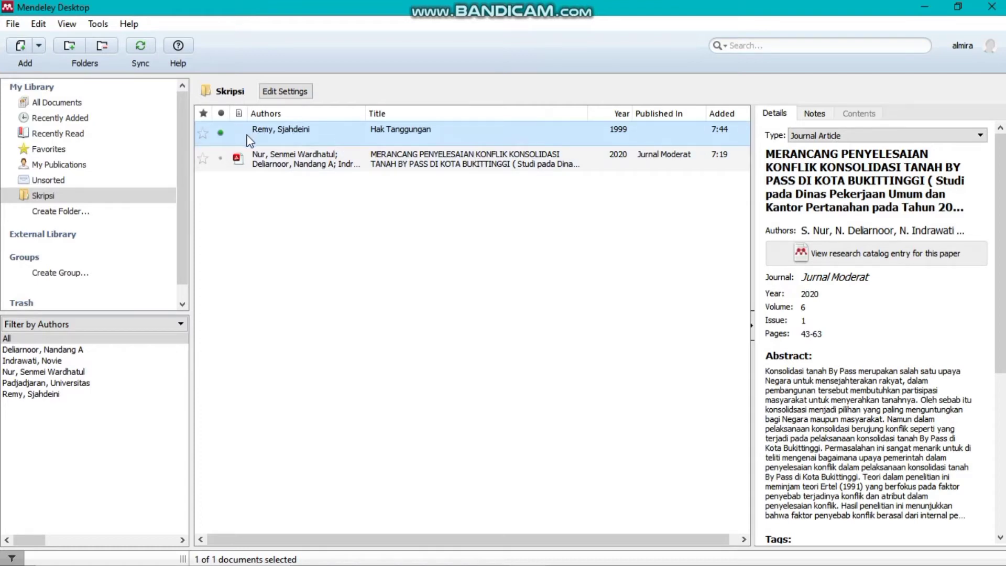
# Step: Open the PDF of the Jurnal Moderat article from the Skripsi folder and review its title page, document type and reference details
pyautogui.click(272, 206)
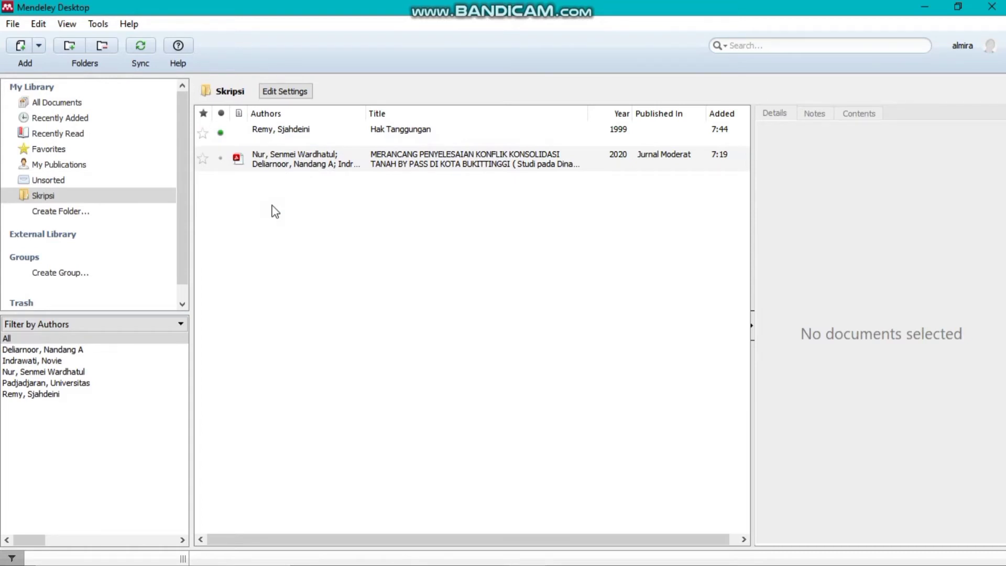
pyautogui.doubleClick(673, 160)
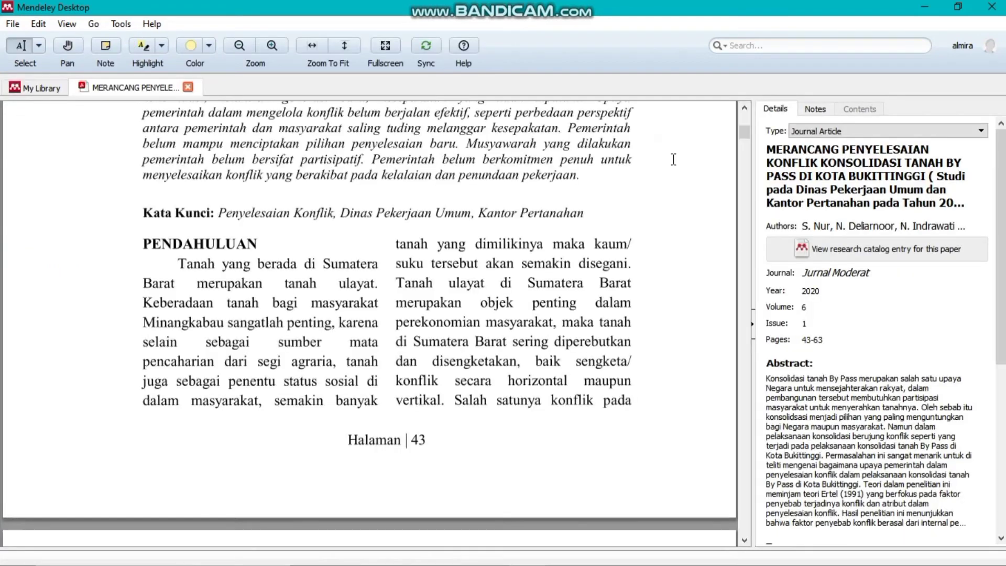
pyautogui.scroll(5, 621, 173)
pyautogui.scroll(5, 621, 171)
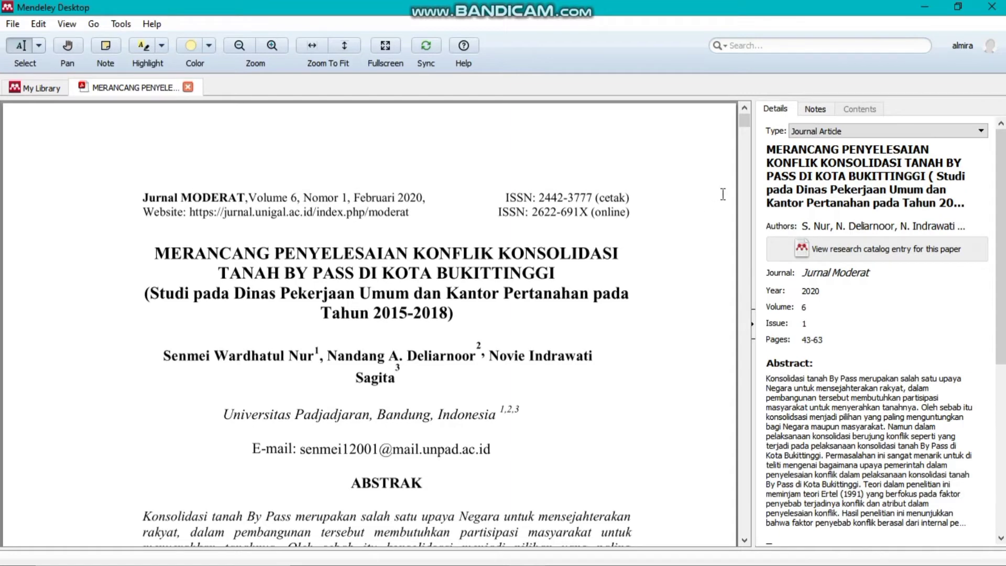
pyautogui.click(850, 133)
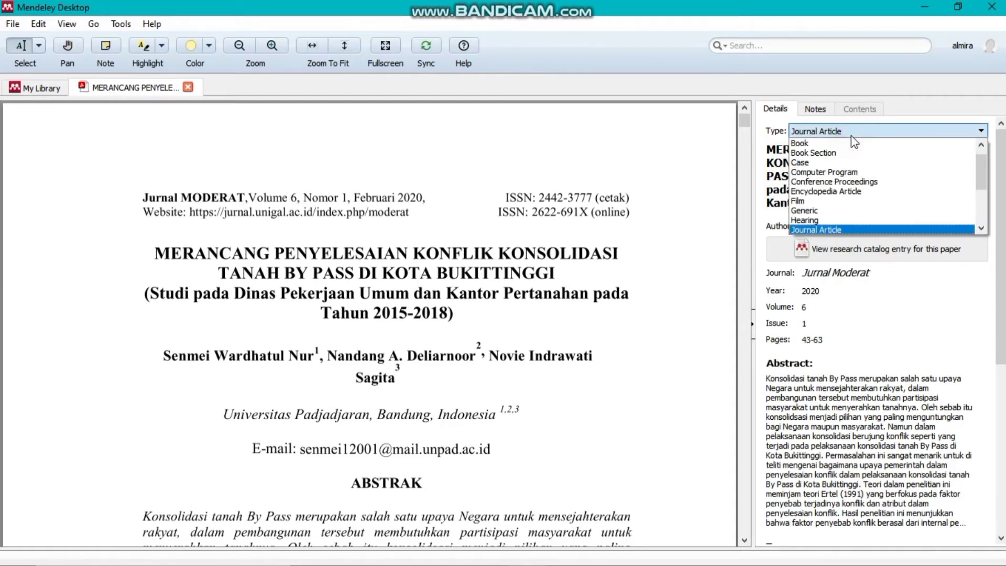
pyautogui.click(851, 135)
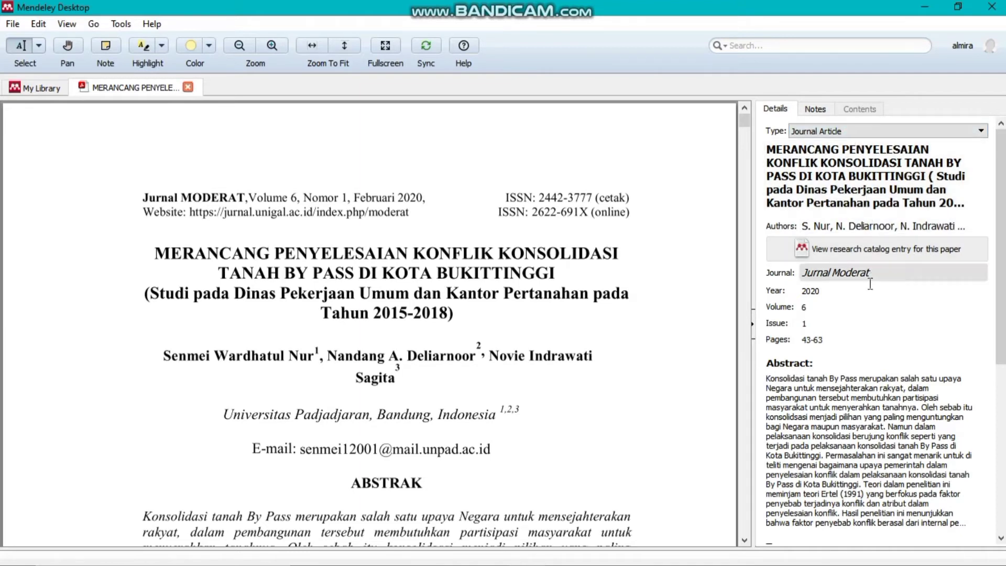
pyautogui.scroll(-2, 866, 357)
pyautogui.scroll(-5, 866, 357)
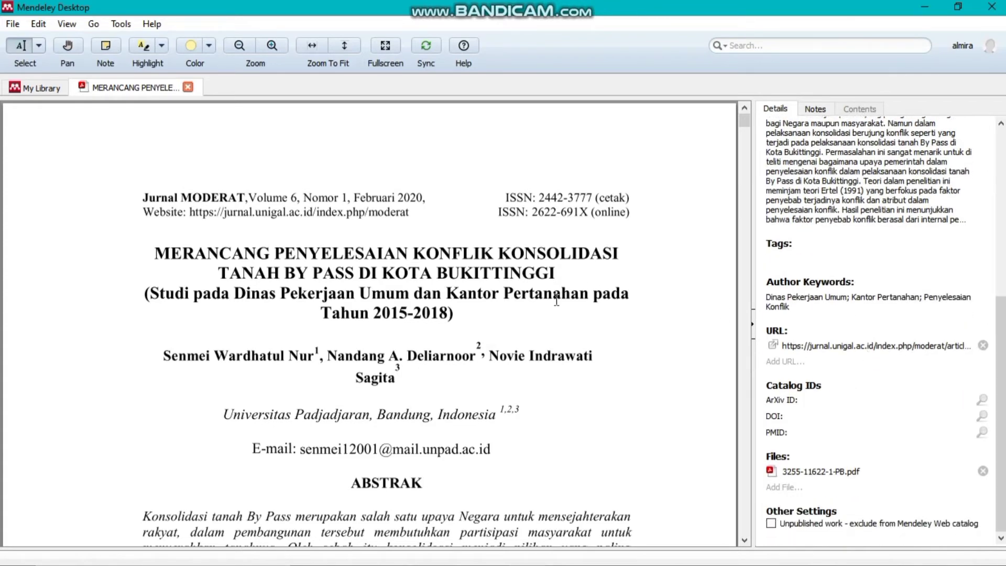
# Step: Read through the article's pages from the abstract to page 10 of the PDF
pyautogui.scroll(-2, 419, 285)
pyautogui.scroll(-12, 419, 285)
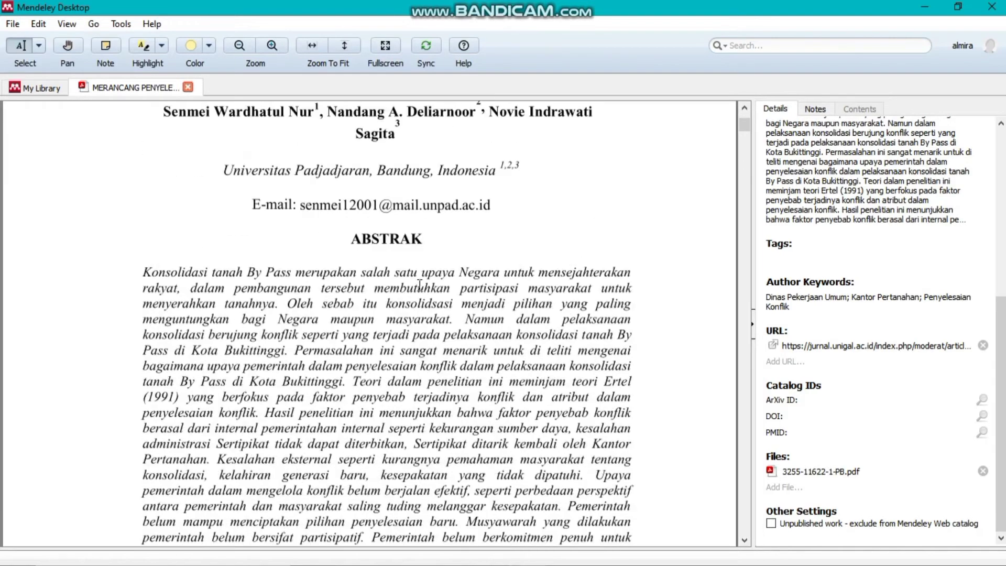
pyautogui.scroll(-10, 419, 285)
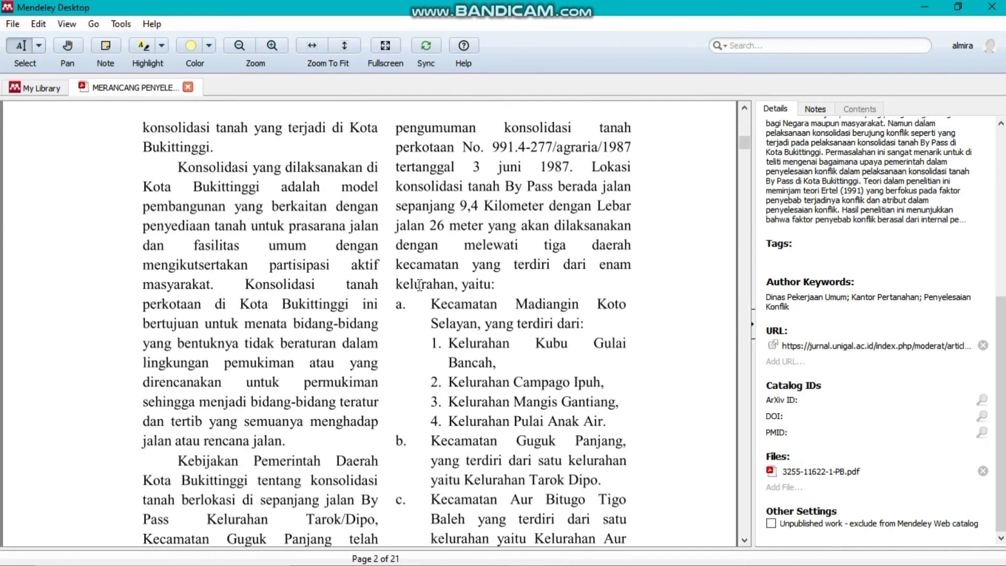
pyautogui.scroll(-3, 419, 285)
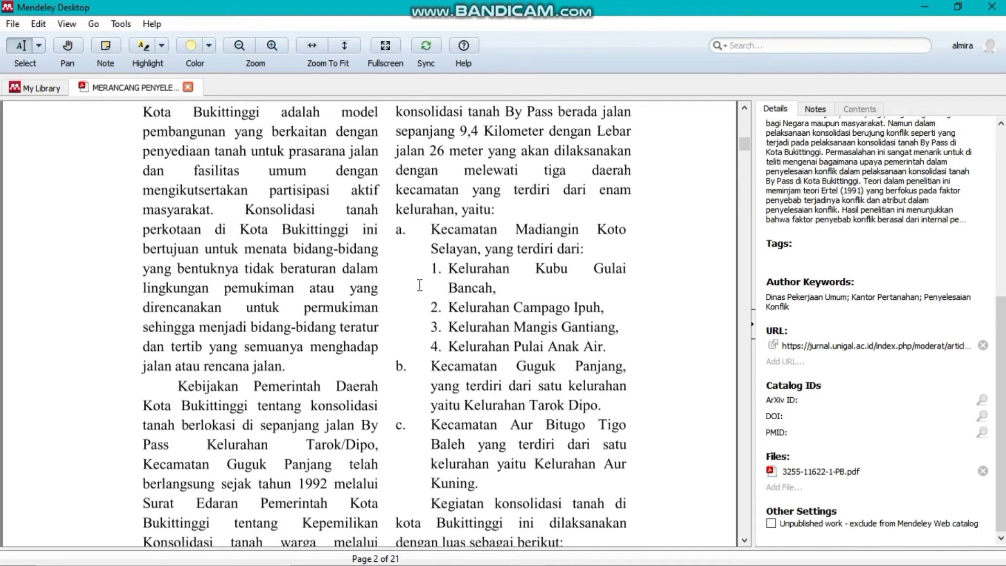
pyautogui.scroll(-1, 419, 285)
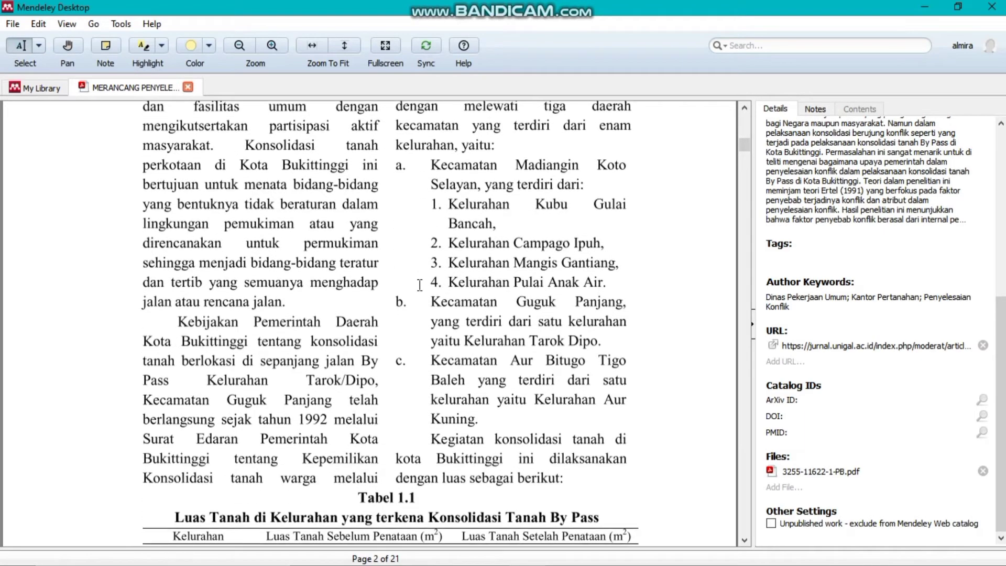
pyautogui.scroll(-12, 419, 285)
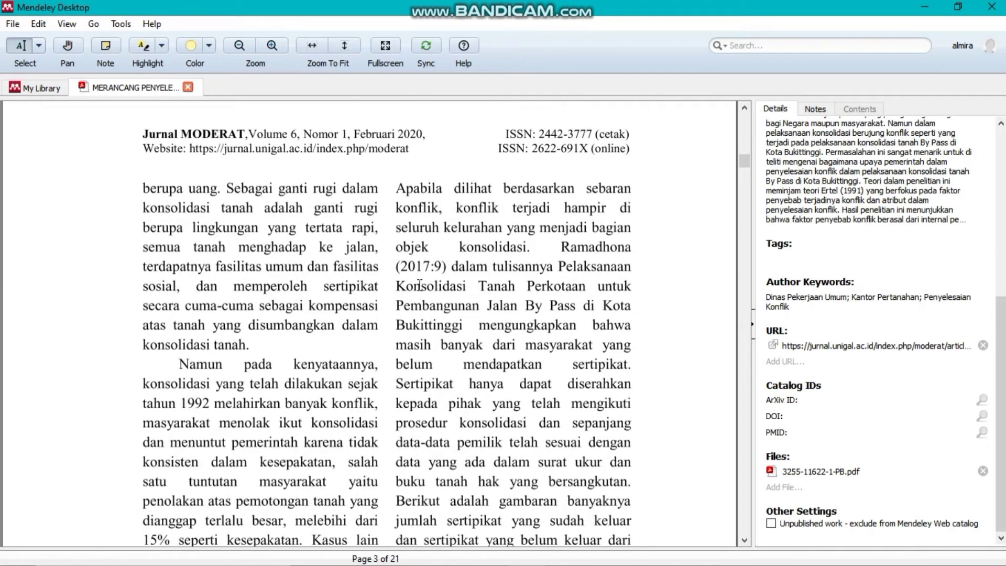
pyautogui.scroll(-4, 419, 285)
pyautogui.scroll(-11, 419, 284)
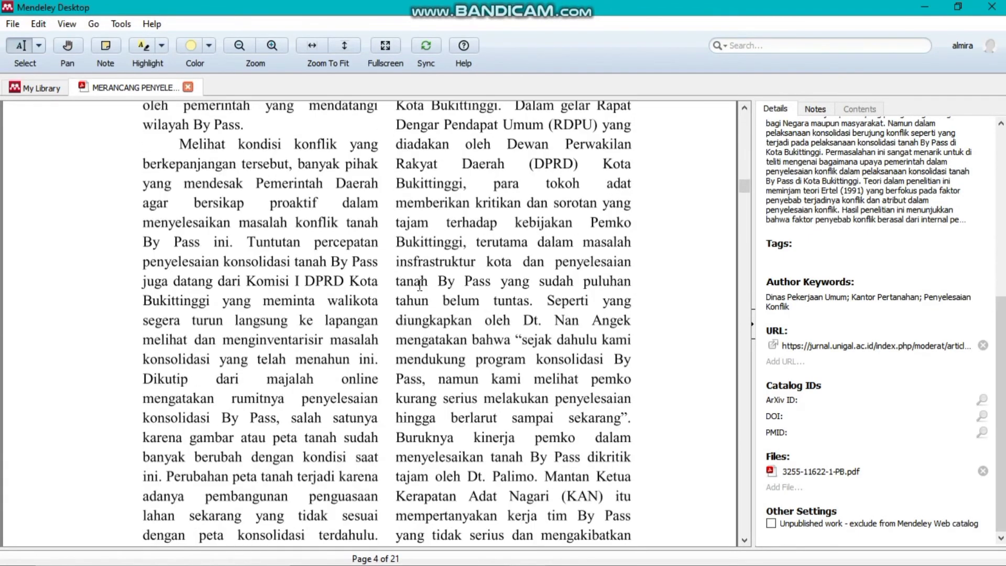
pyautogui.scroll(-3, 419, 284)
pyautogui.scroll(-10, 419, 285)
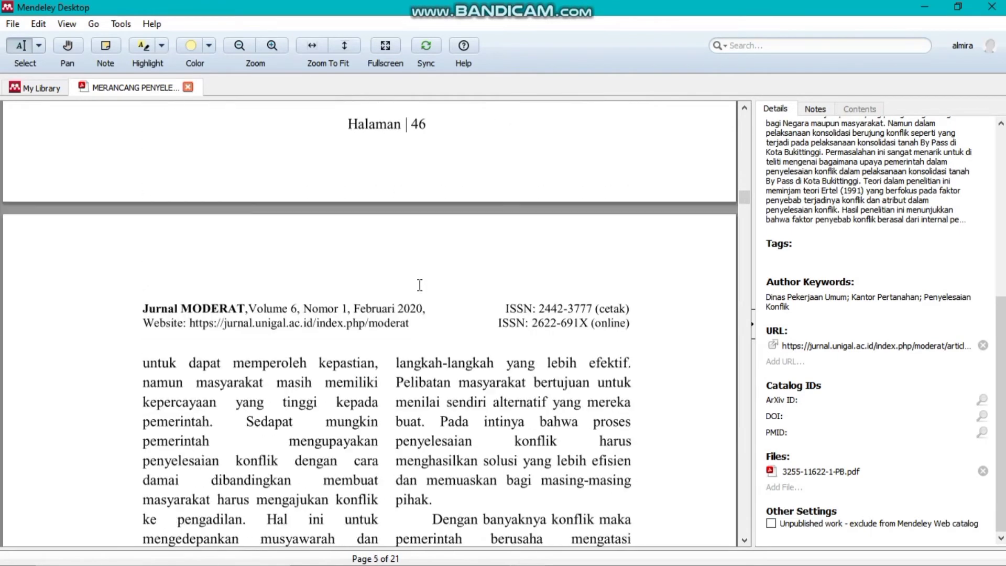
pyautogui.scroll(-2, 421, 284)
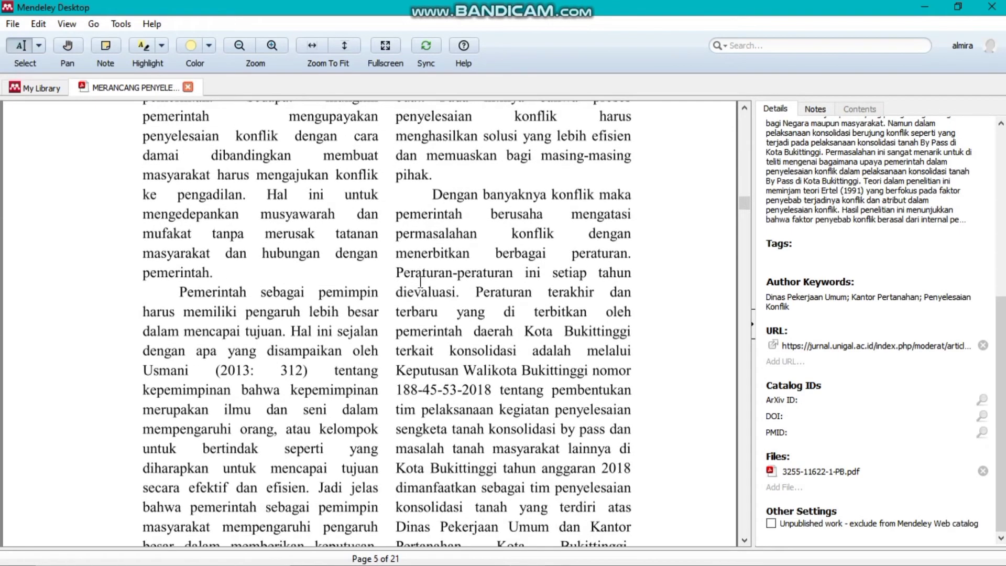
pyautogui.scroll(-10, 420, 283)
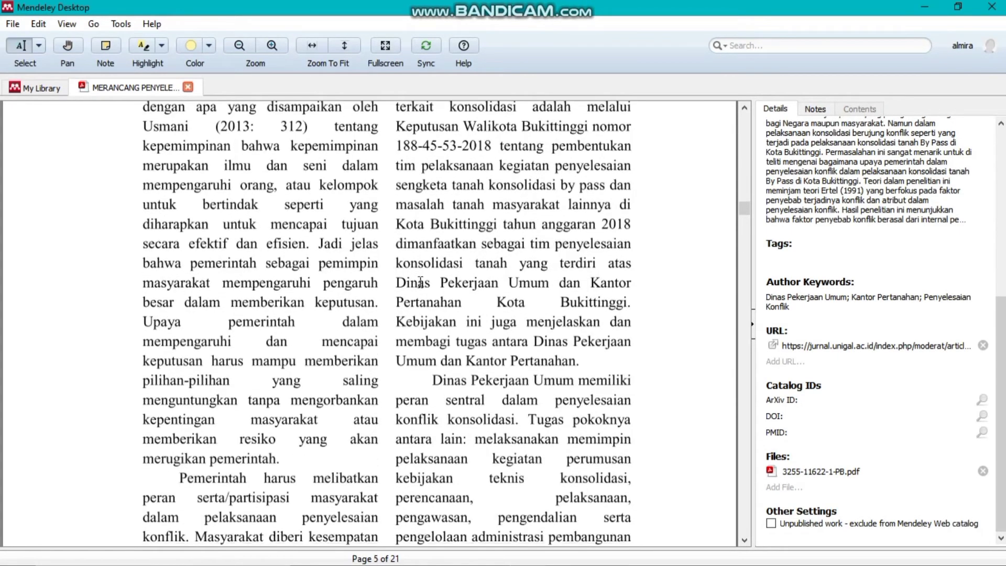
pyautogui.scroll(-11, 420, 281)
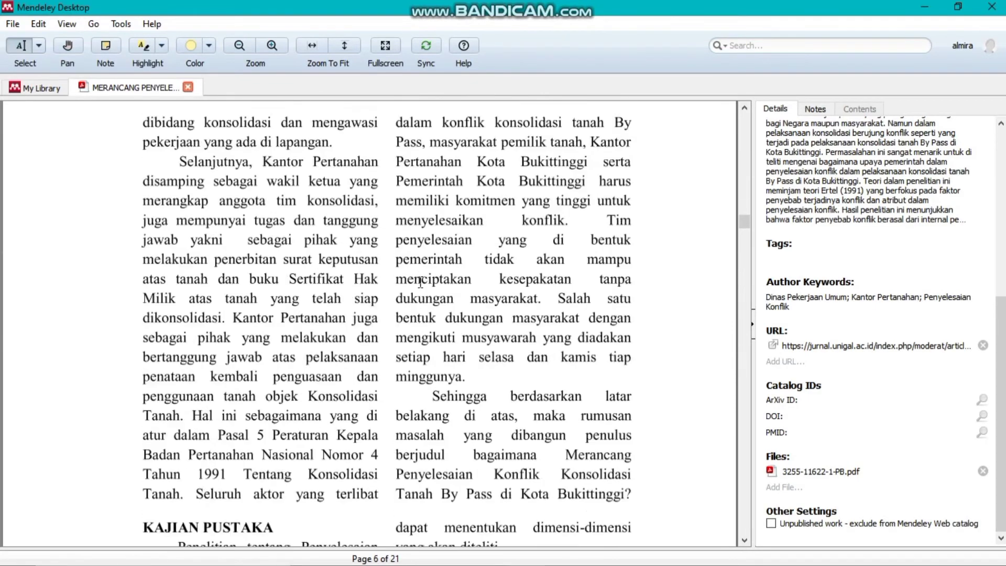
pyautogui.scroll(-20, 420, 283)
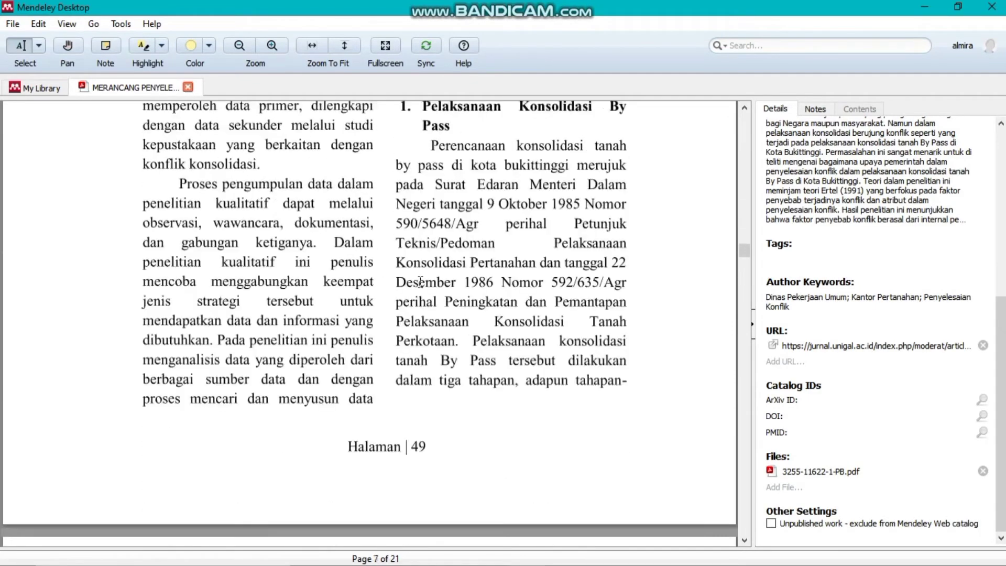
pyautogui.scroll(-8, 420, 283)
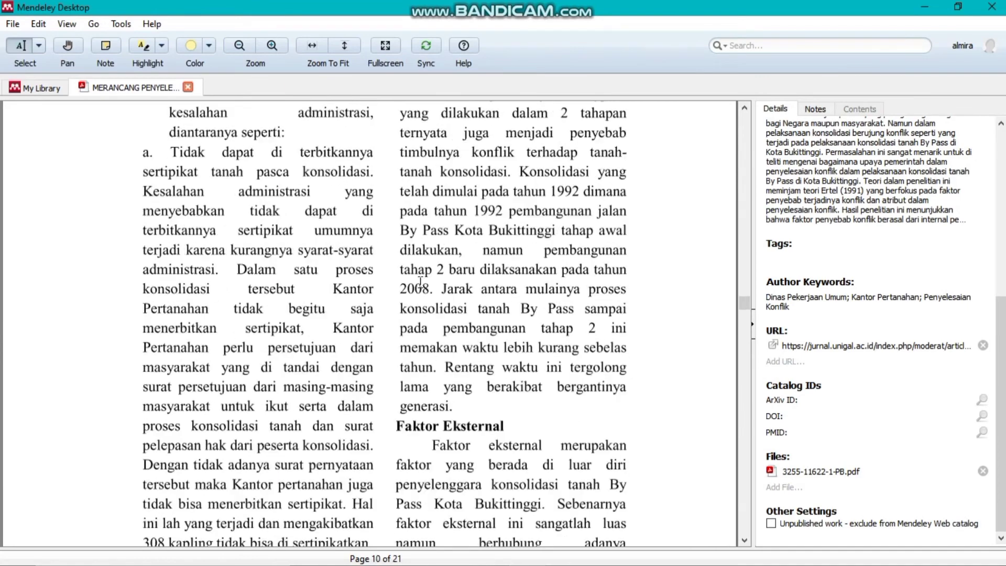
# Step: Highlight the first sentence under the "Faktor Eksternal" heading on page 10 in yellow
pyautogui.scroll(6, 420, 283)
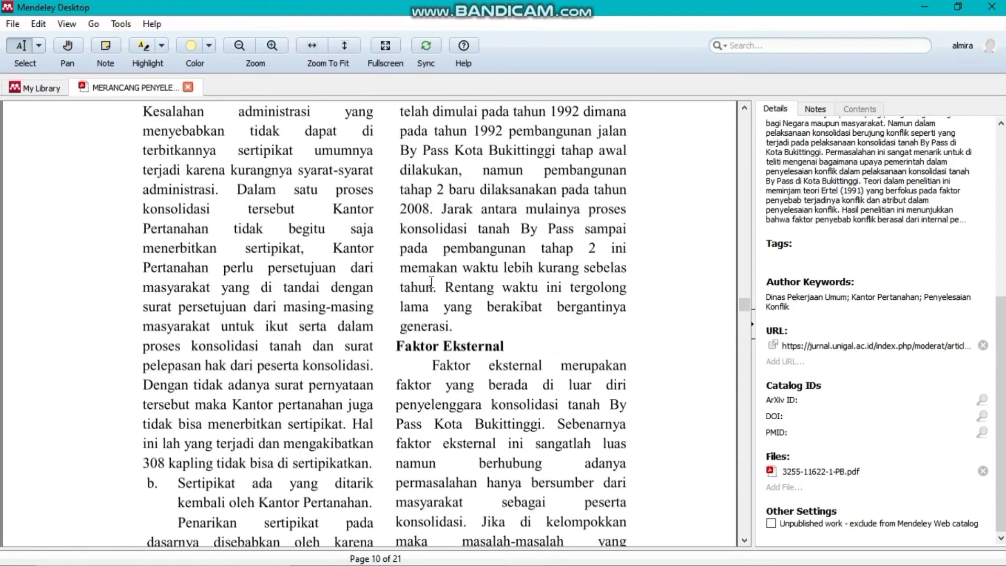
pyautogui.scroll(-1, 439, 288)
pyautogui.scroll(-1, 439, 288)
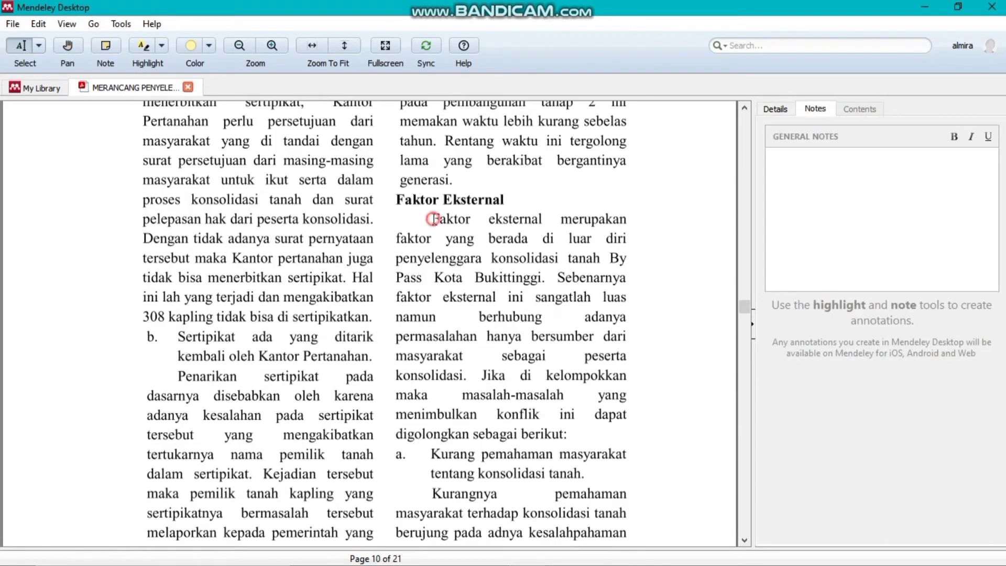
pyautogui.moveTo(433, 219); pyautogui.dragTo(556, 278)
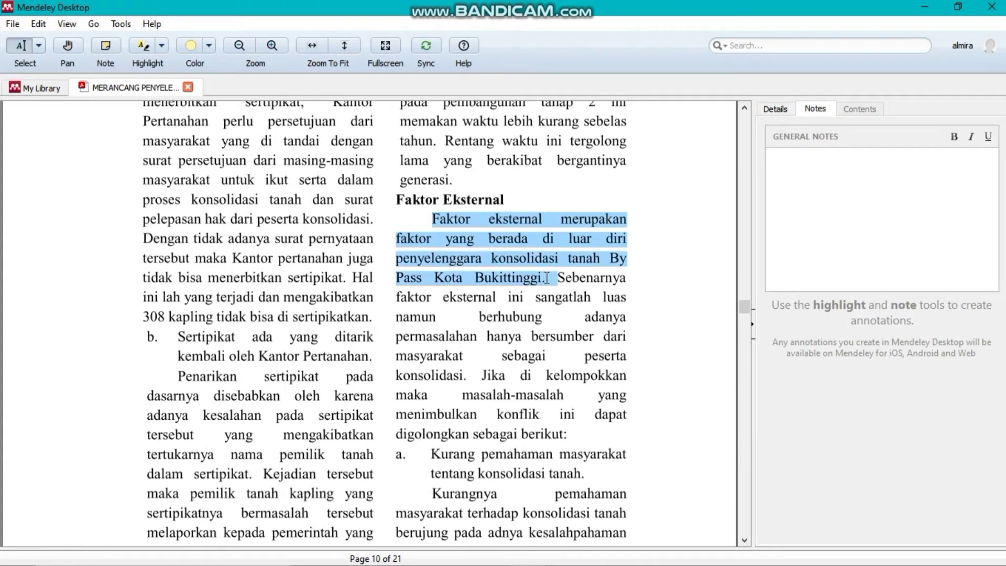
pyautogui.click(142, 47)
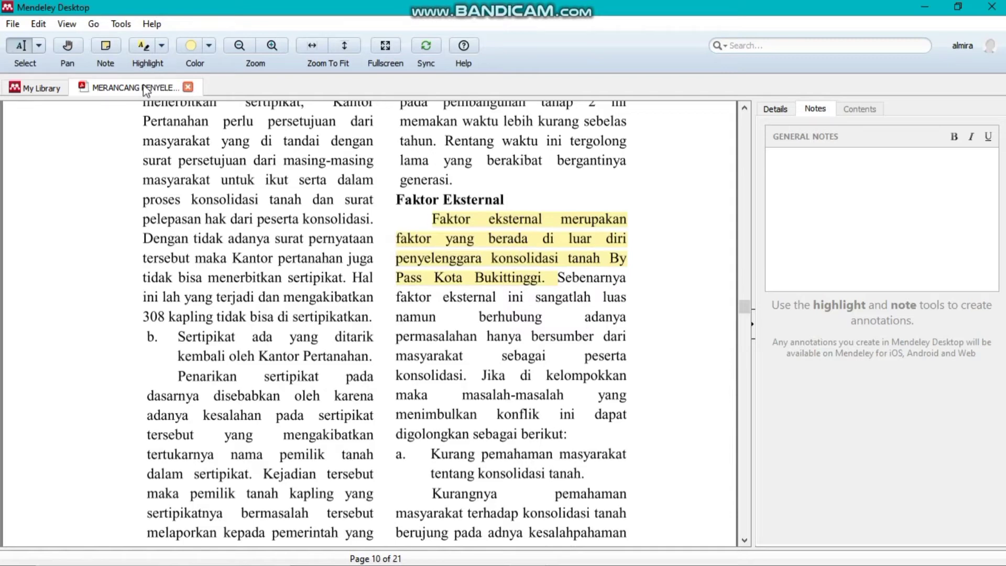
# Step: Add the general note "definisi faktor eksternal dari konsolidasi tanah by Pass" to the article
pyautogui.click(110, 45)
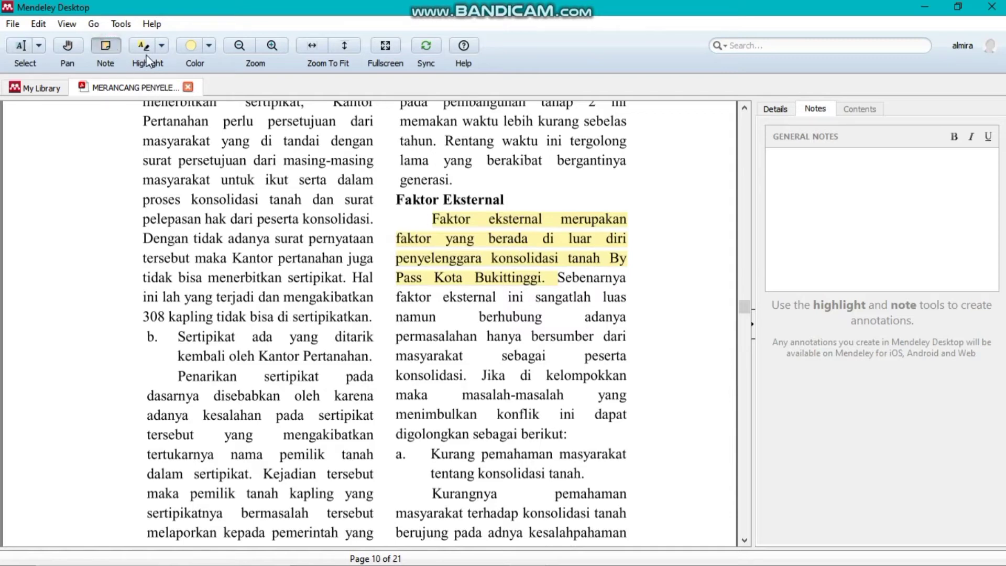
pyautogui.click(856, 184)
pyautogui.write('defn')
pyautogui.write('ni')
pyautogui.write('si faktor eksternal d')
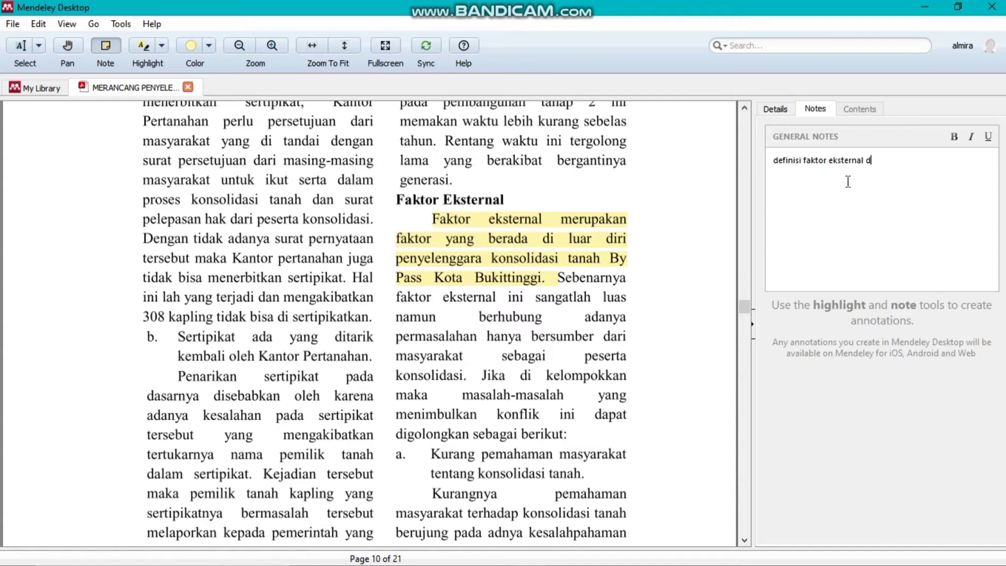
pyautogui.write('ari konos')
pyautogui.press('BackSpace')
pyautogui.write('solidasi tanah by Pass')
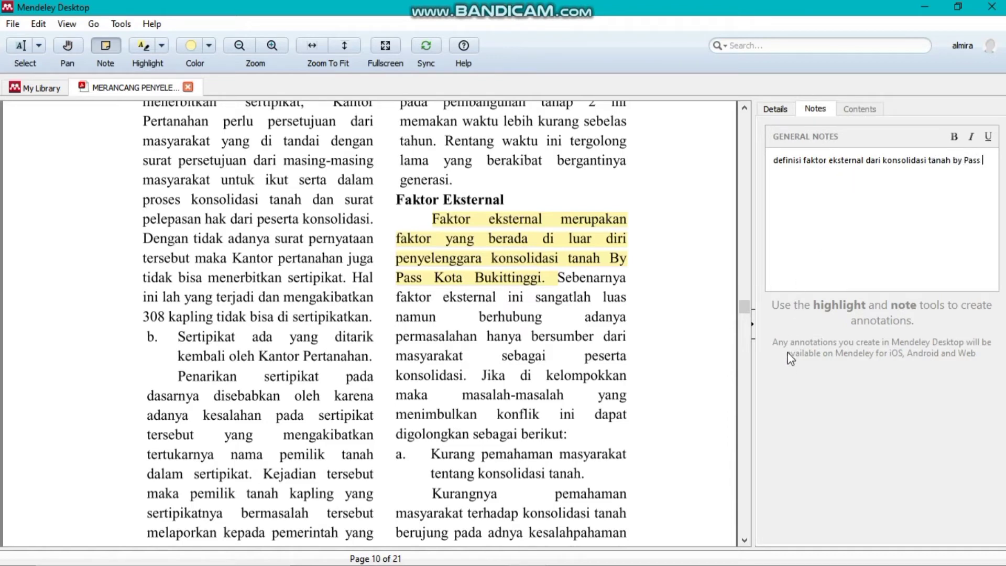
# Step: Attach the note "Definisi Faktor eksternal dari konsolidasi tanah by pass" to the highlighted sentence on page 10
pyautogui.click(619, 261)
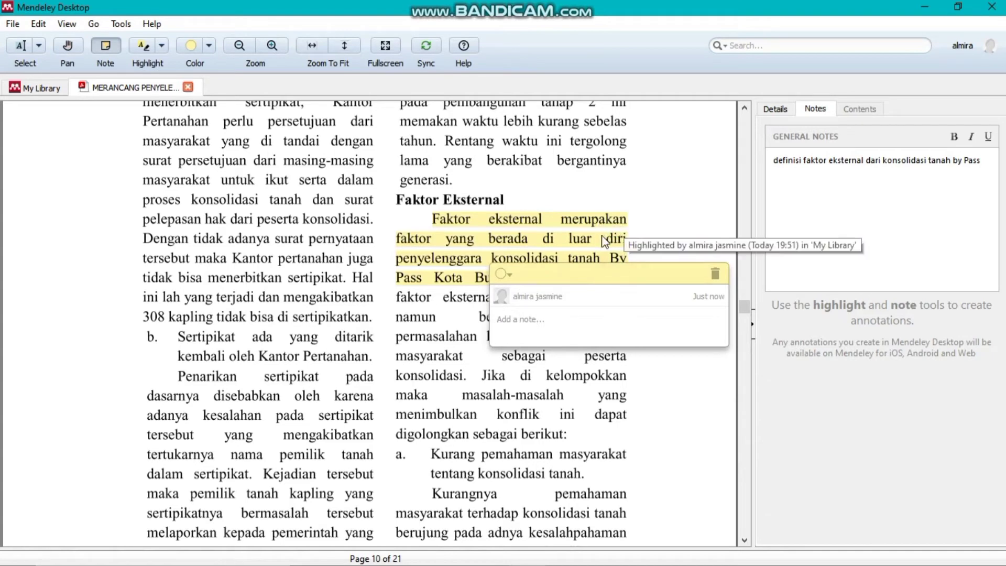
pyautogui.click(606, 315)
pyautogui.write('D')
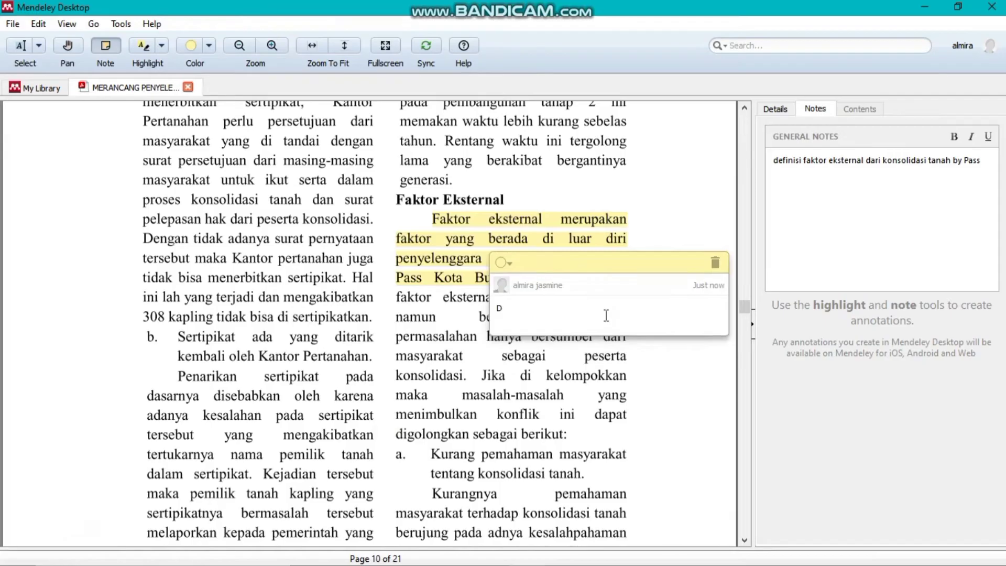
pyautogui.write('efinisi Faktor ekst')
pyautogui.write('ernal dari kon')
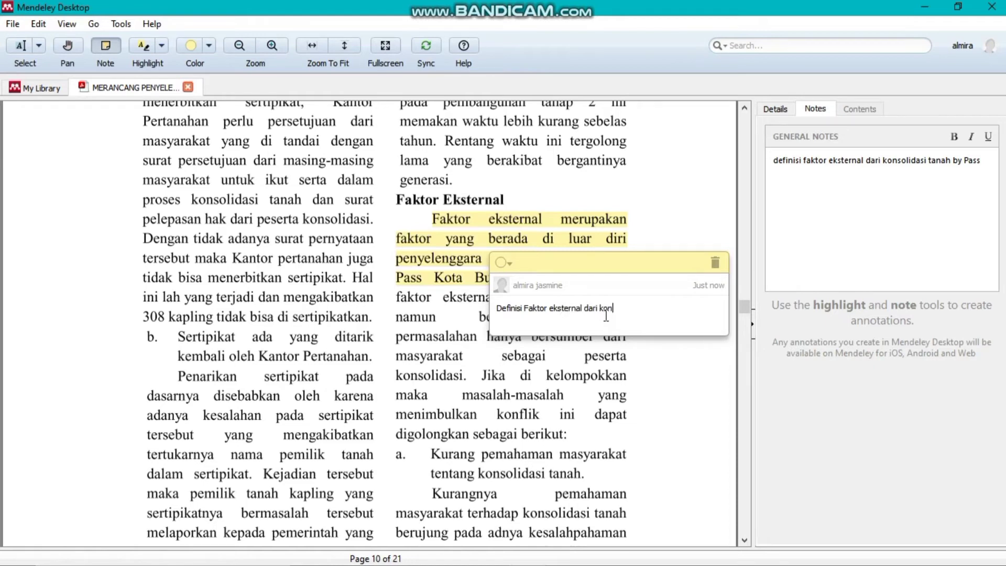
pyautogui.write('solidasi tanah by pass')
pyautogui.click(634, 373)
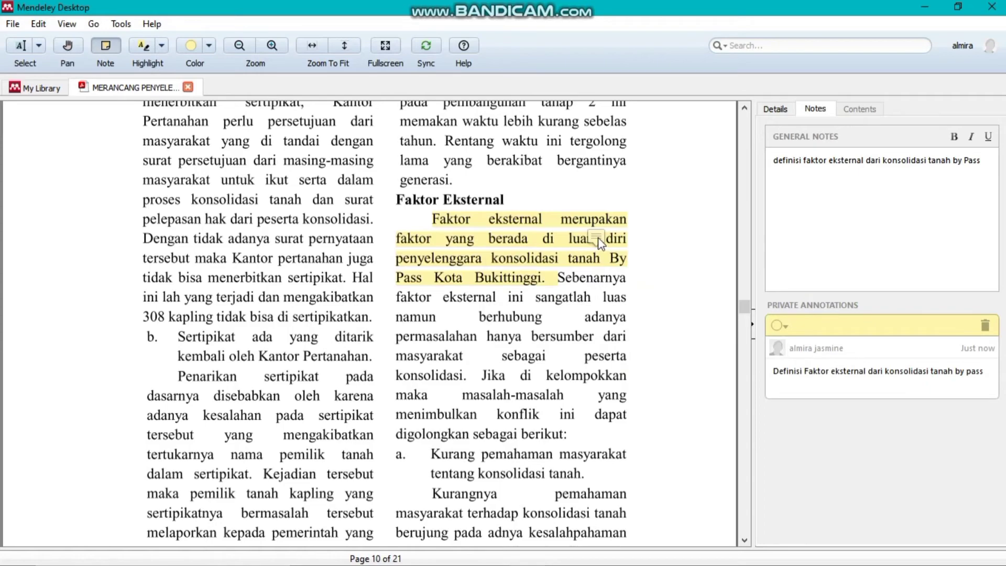
# Step: Browse the article past page 10, return to the highlighted passage through its private annotation, and view the attached note
pyautogui.scroll(-10, 639, 403)
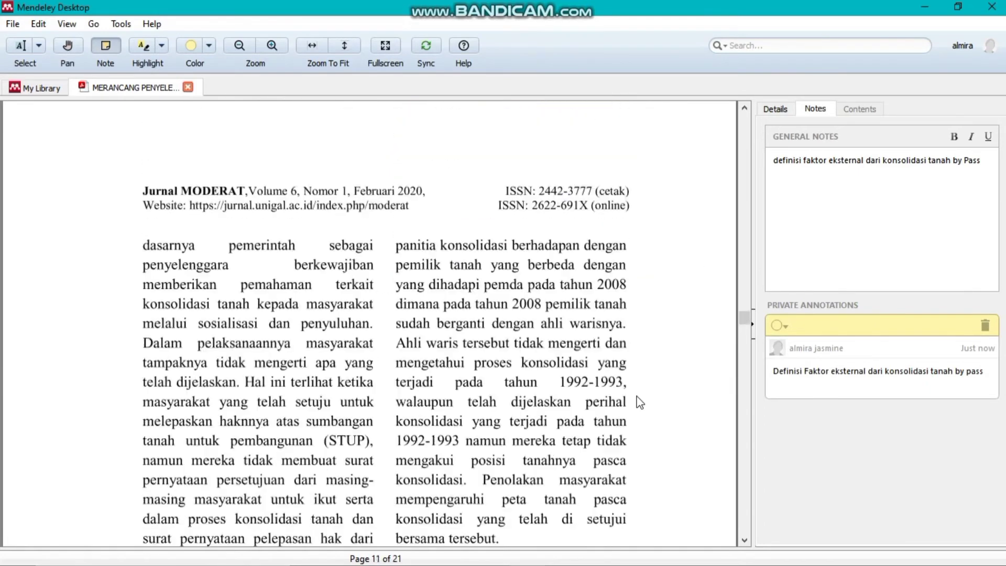
pyautogui.scroll(-20, 639, 402)
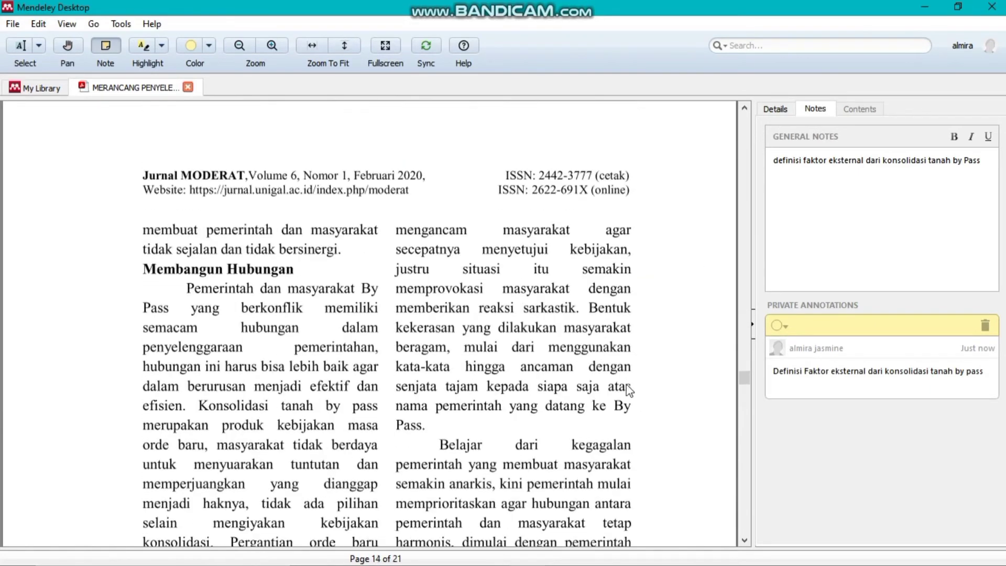
pyautogui.scroll(-3, 562, 306)
pyautogui.scroll(10, 561, 307)
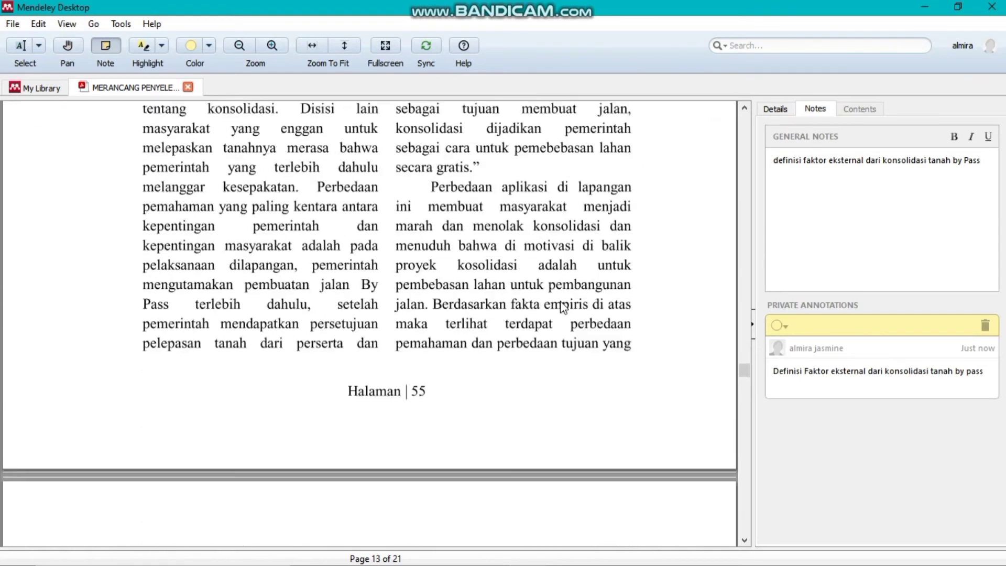
pyautogui.scroll(10, 561, 306)
pyautogui.click(822, 323)
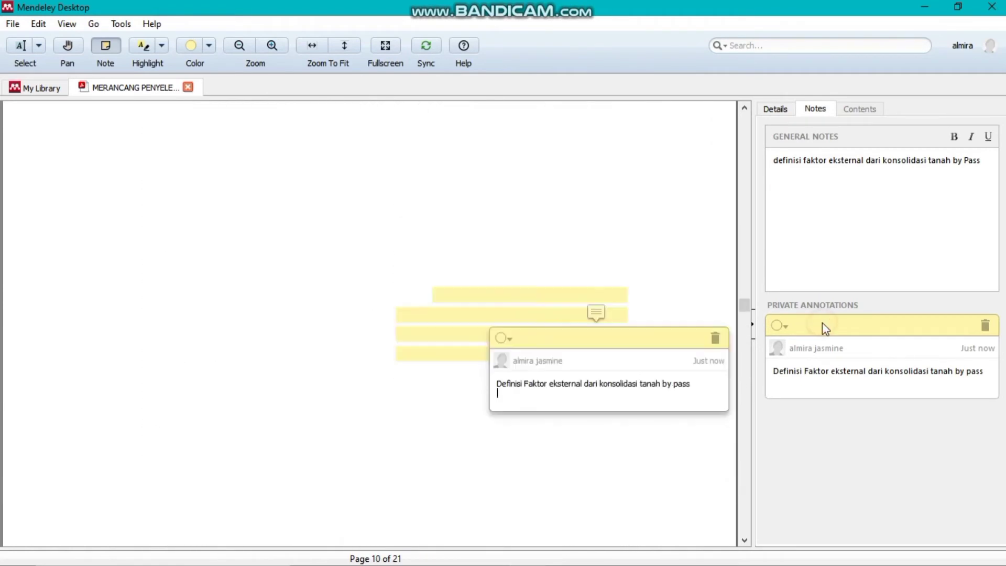
pyautogui.click(479, 427)
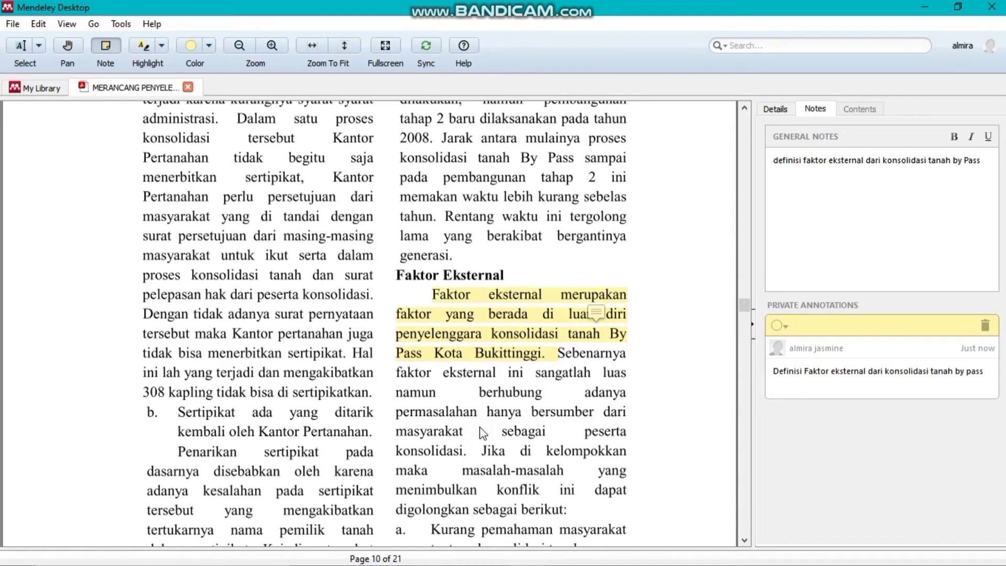
# Step: Highlight the passage from "Jarak antara mulainya proses" to "generasi." above the "Faktor Eksternal" heading on page 10 in blue
pyautogui.click(209, 51)
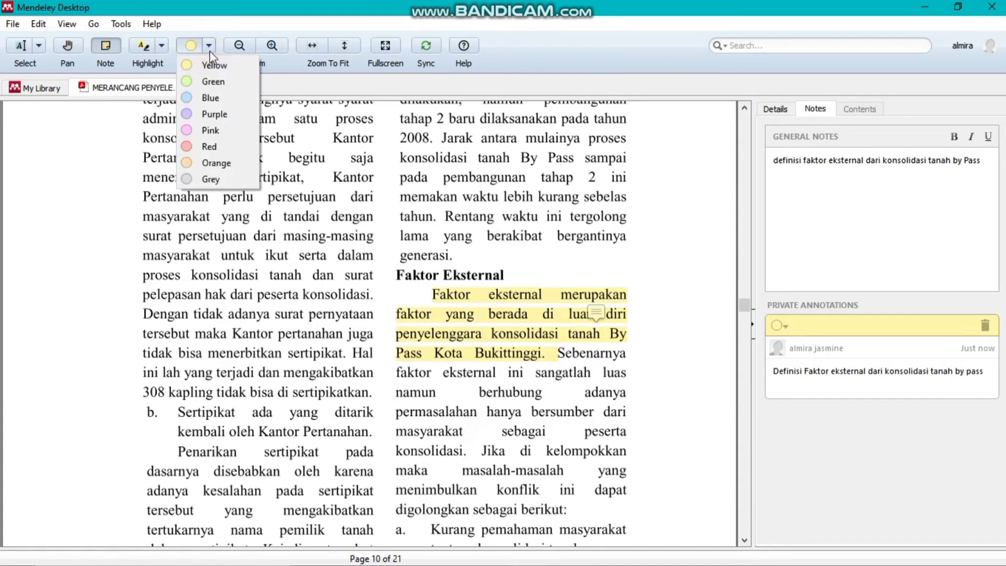
pyautogui.click(216, 98)
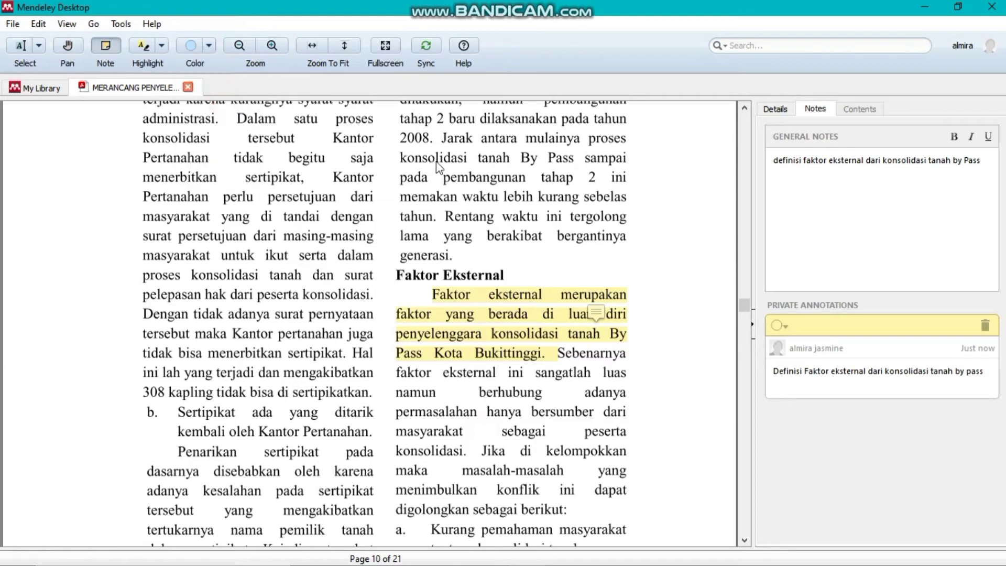
pyautogui.click(490, 147)
pyautogui.click(141, 49)
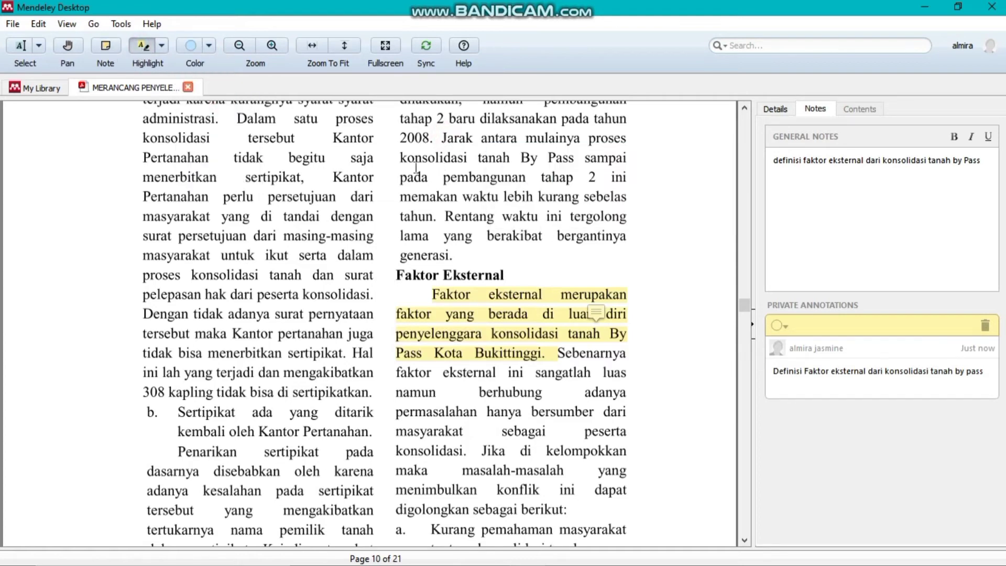
pyautogui.moveTo(441, 137); pyautogui.dragTo(456, 255)
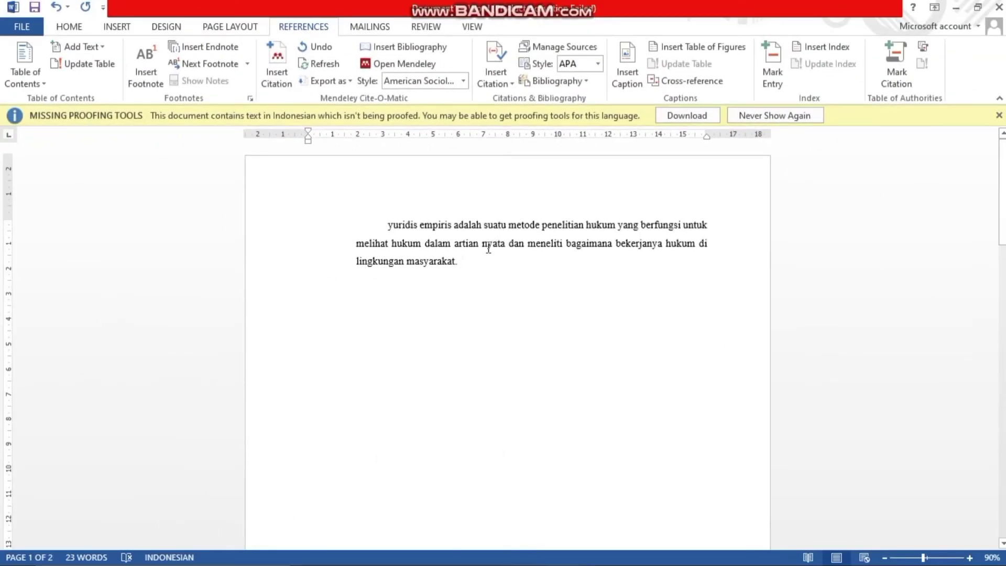
# Step: In the Word document, start a new paragraph below the existing one with "Untuk meneliti bagaimana cara bekerjanya suatu hukum didalam masyarakat"
pyautogui.click(389, 225)
pyautogui.click(476, 260)
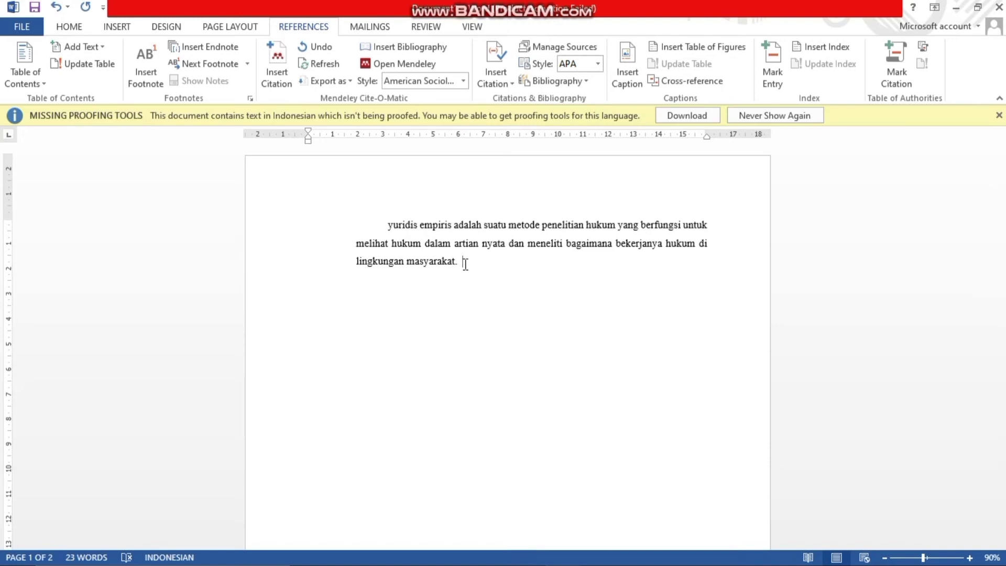
pyautogui.press('Return')
pyautogui.write('Untuk meneliti ')
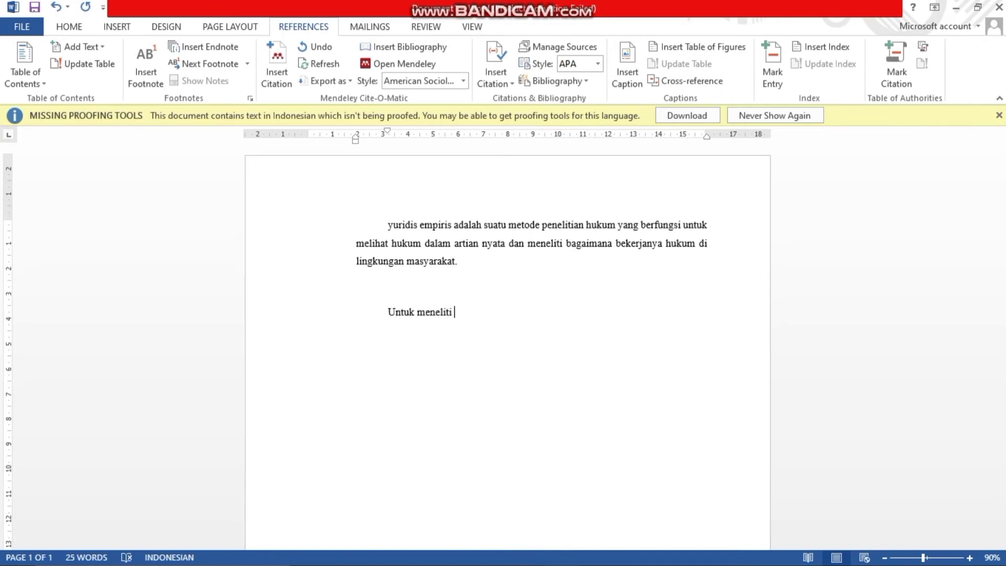
pyautogui.write('bagaimana d')
pyautogui.write('ara bekerj')
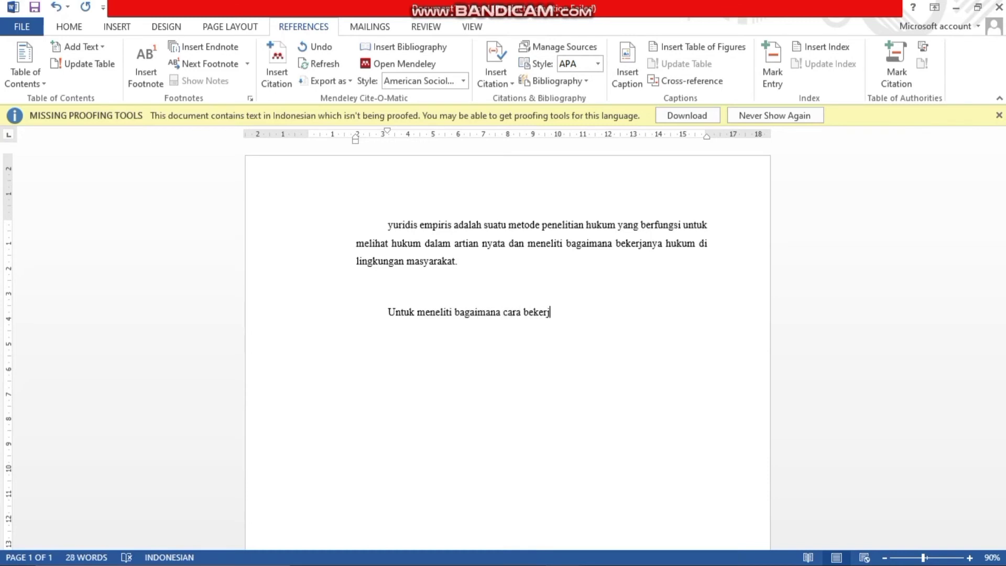
pyautogui.write('anya suatu hukum didala')
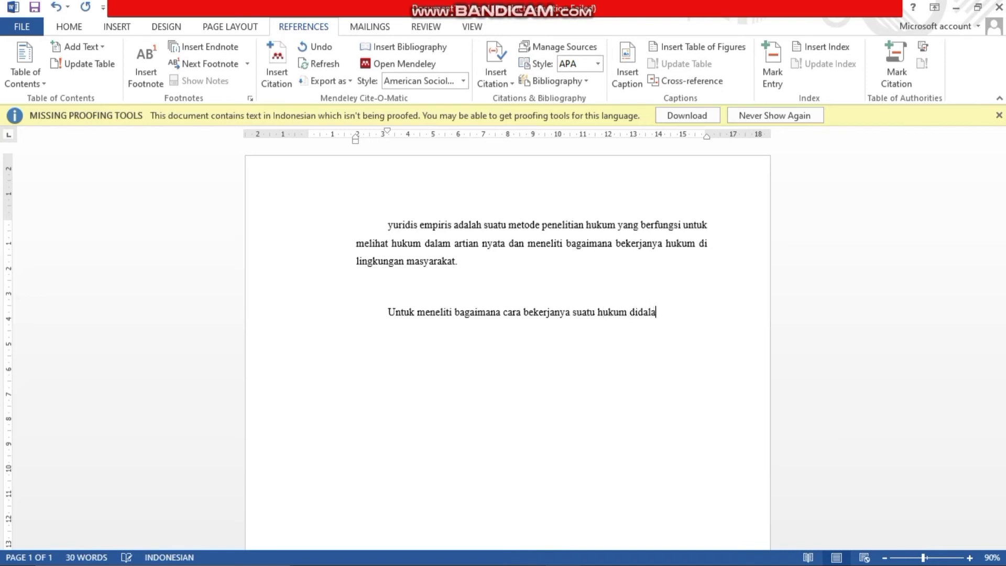
pyautogui.write('m masyaraka')
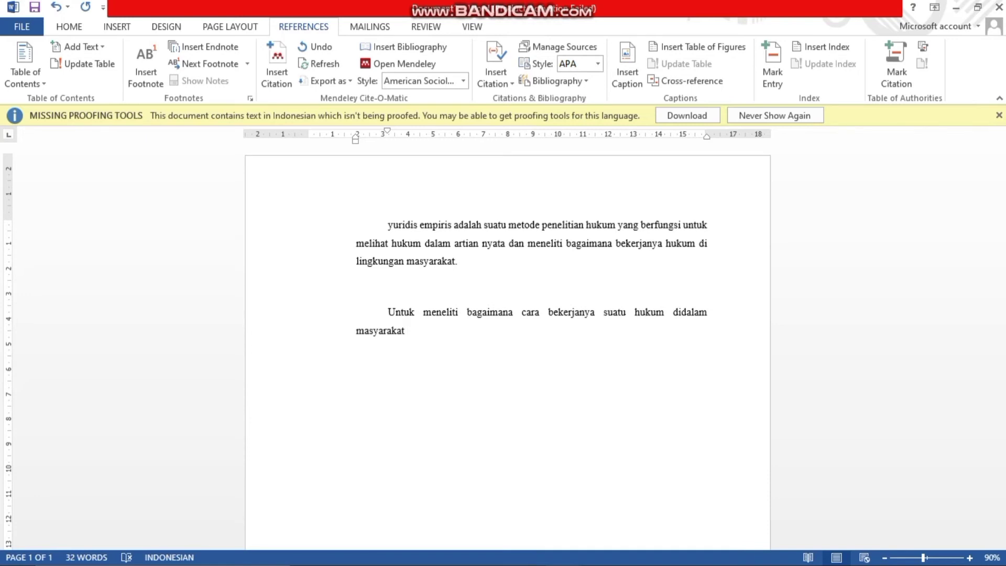
# Step: Continue the sentence with "dan juga melihat hukum secara nyata maka diperlukan suatu metode penelitian hukum yang bersifat Yuridis Empiris"
pyautogui.write('t dan juga melihat h')
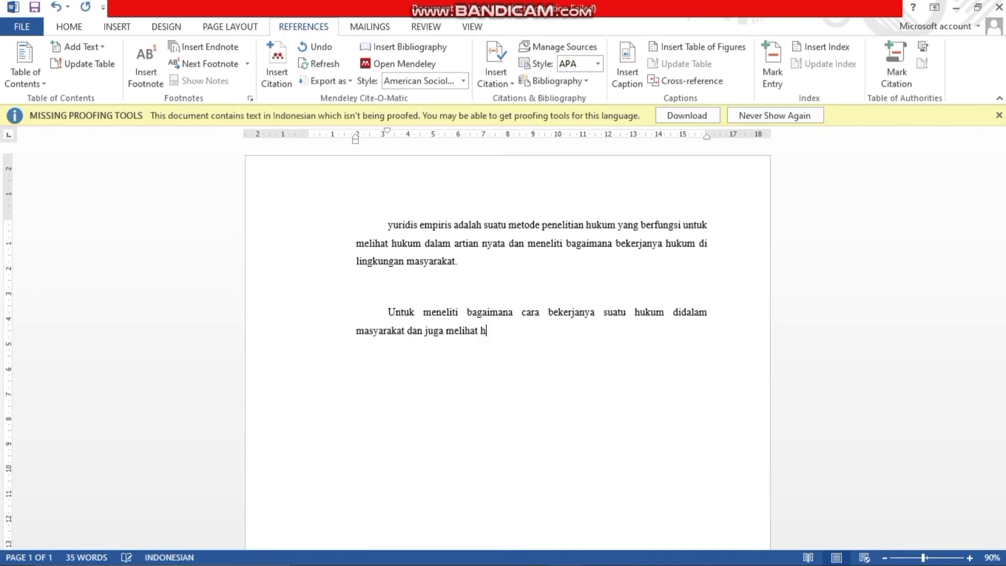
pyautogui.write('ukum secara nyata maka d')
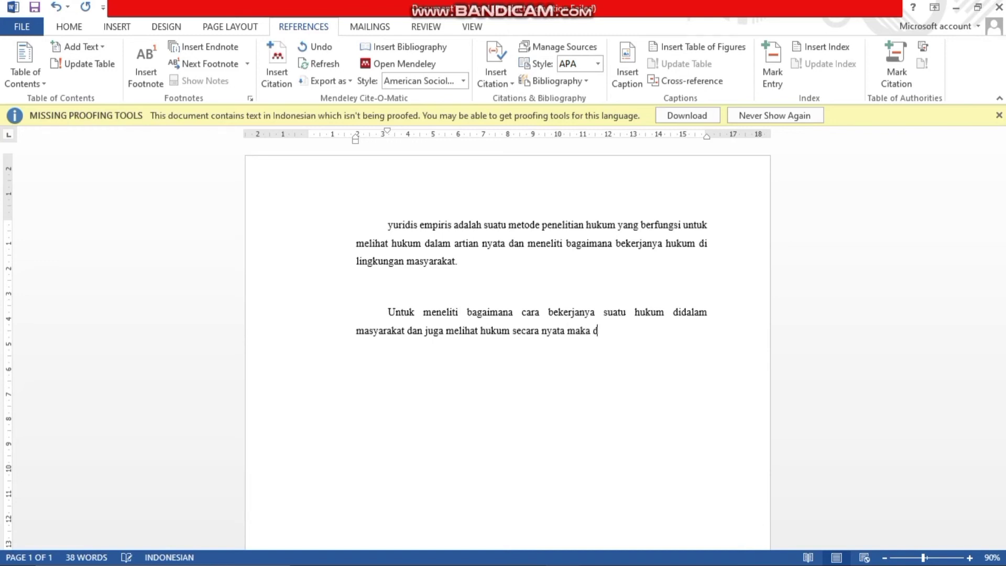
pyautogui.write('iperlukan suatu metode ')
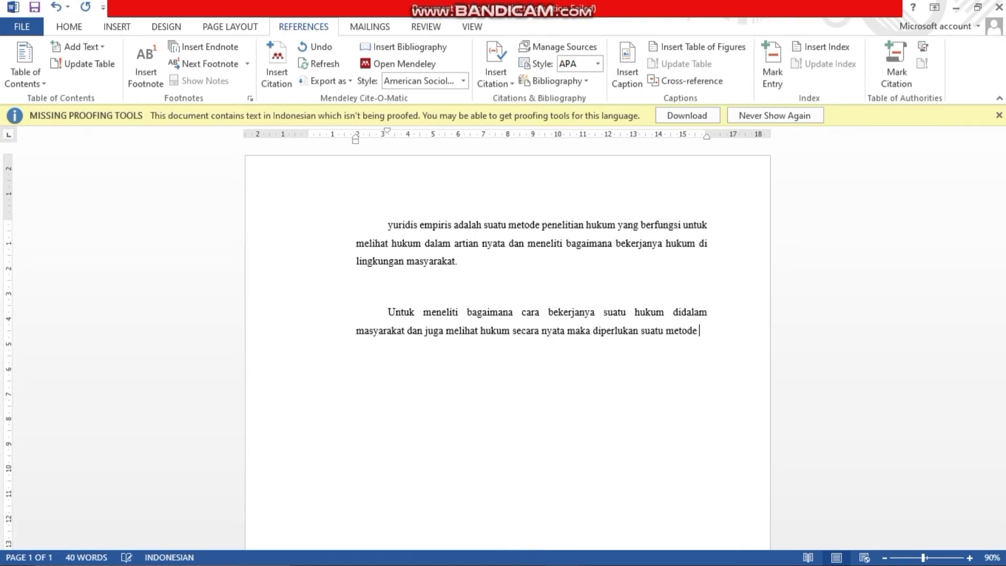
pyautogui.write('penelitian ')
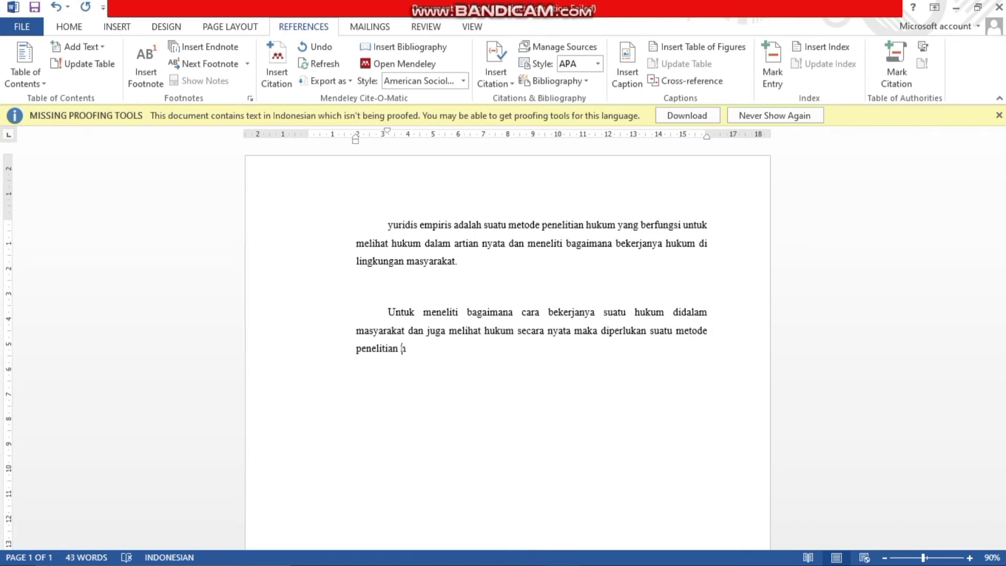
pyautogui.write('hukum yang bersifat ')
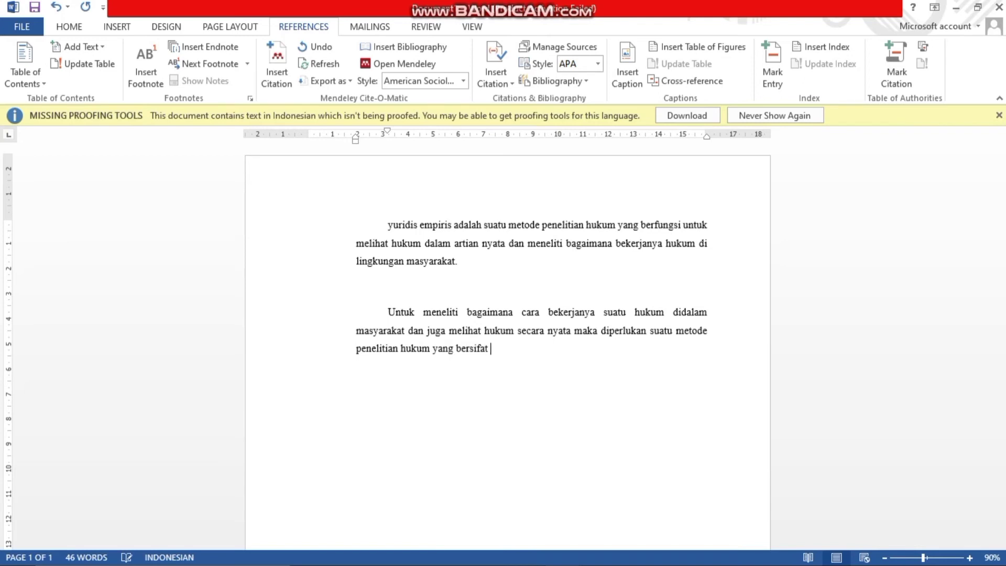
pyautogui.write('Yuridis Empiris')
# Step: Insert a Mendeley citation of the 2019 book "Metode Penelitian Hukum" after "Yuridis Empiris", finding it by its author's name
pyautogui.click(278, 64)
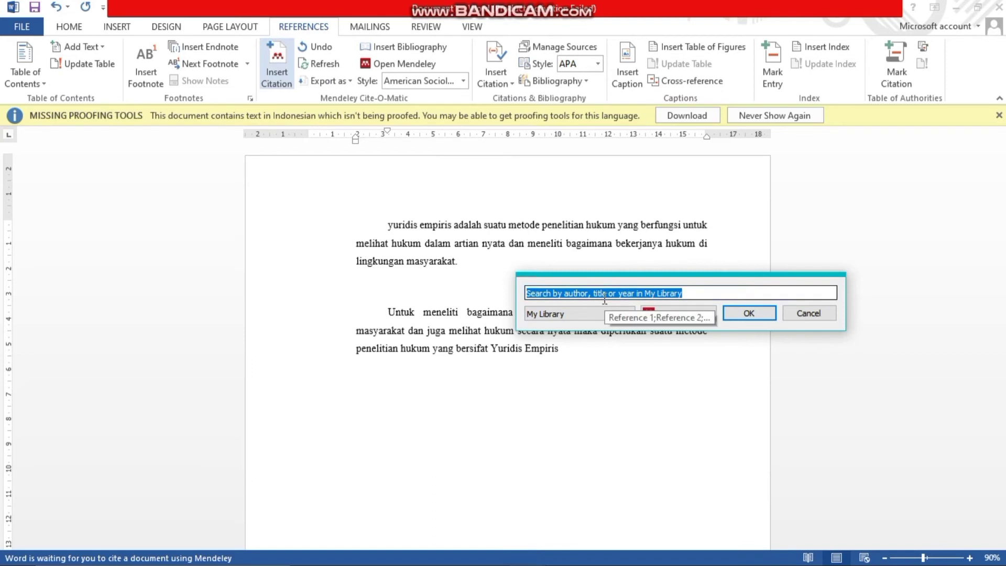
pyautogui.click(693, 287)
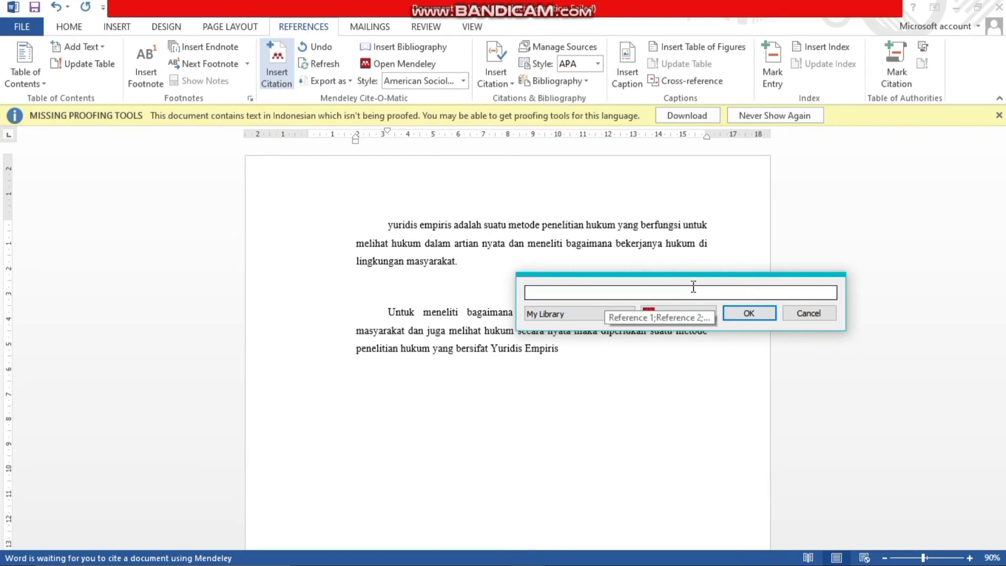
pyautogui.write('yadiman')
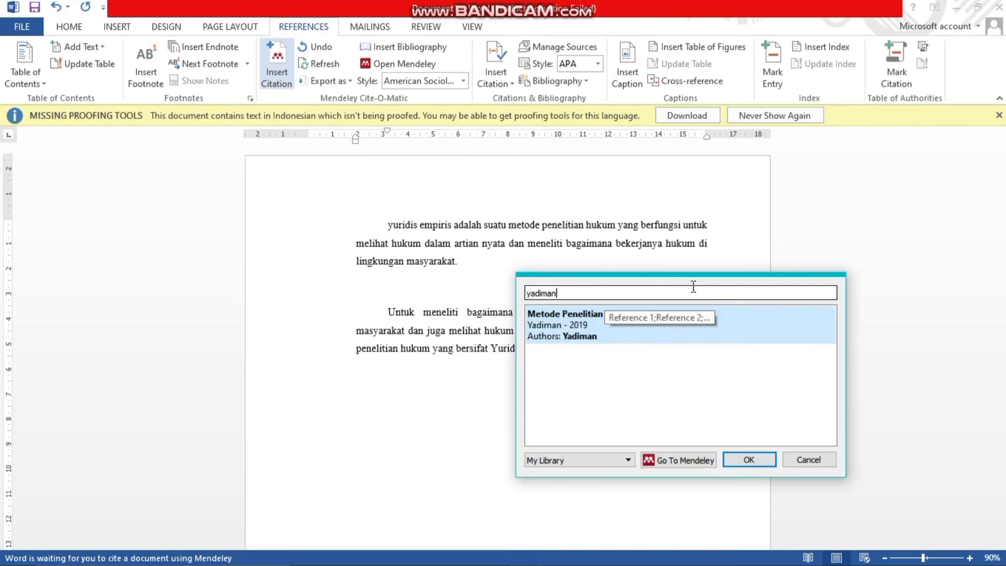
pyautogui.click(736, 334)
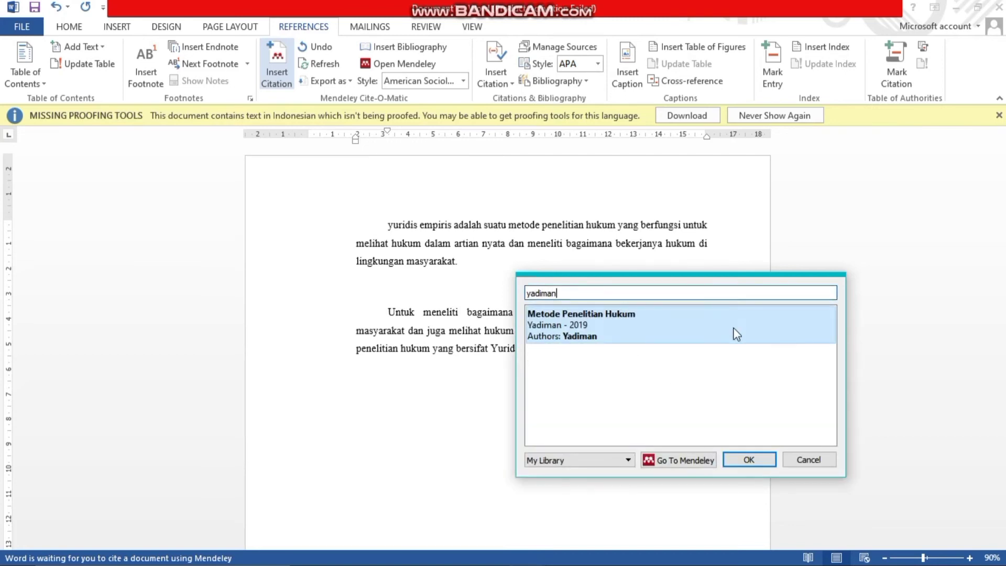
pyautogui.doubleClick(736, 334)
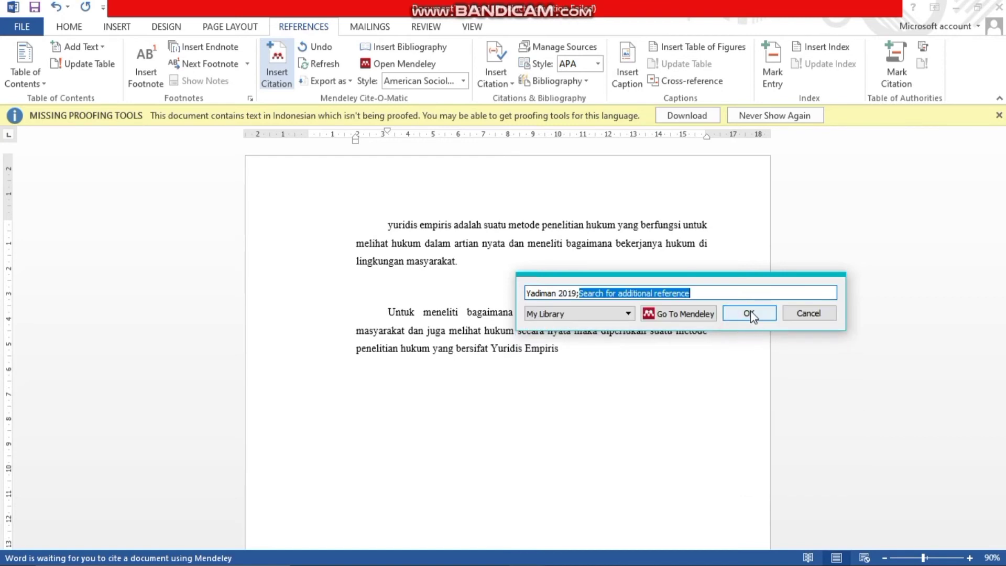
pyautogui.click(749, 313)
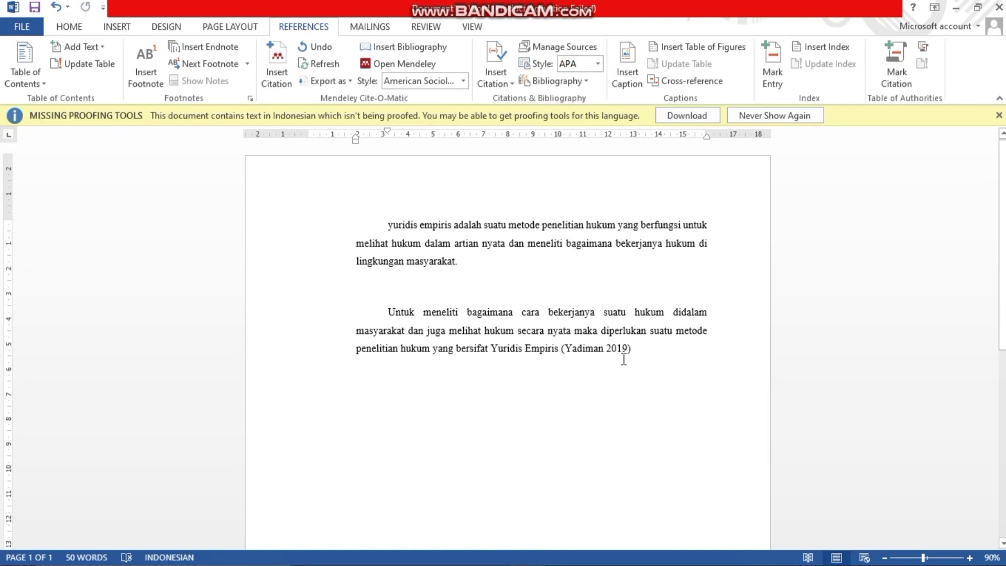
# Step: Edit the book citation after "Yuridis Empiris" to include page 10
pyautogui.click(593, 348)
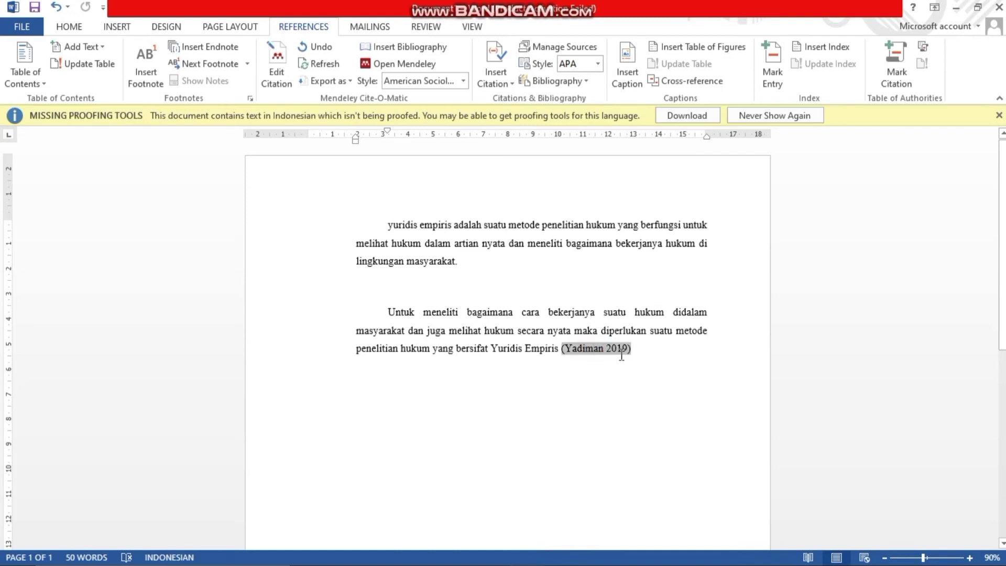
pyautogui.click(605, 348)
pyautogui.click(280, 79)
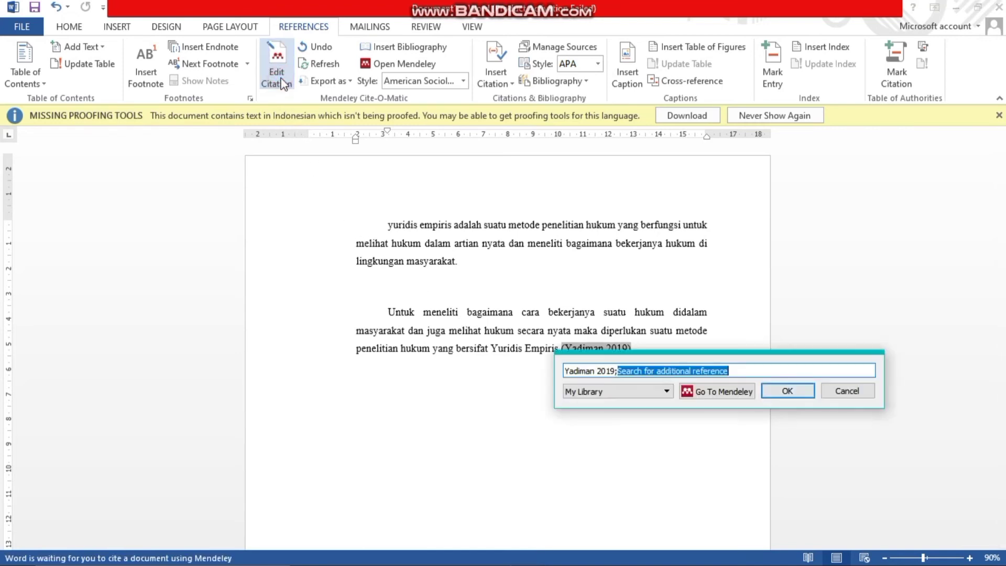
pyautogui.click(600, 370)
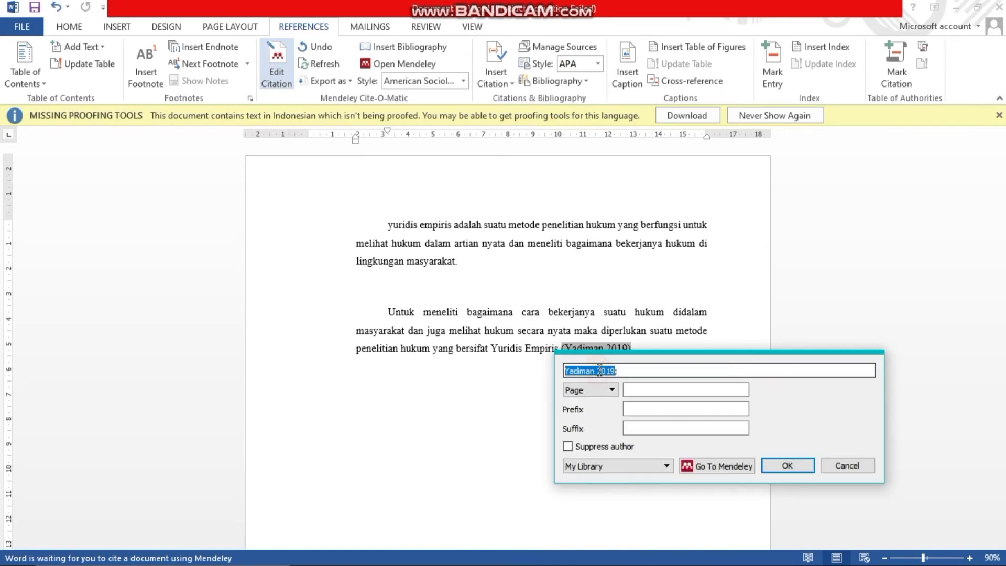
pyautogui.click(612, 390)
pyautogui.click(612, 390)
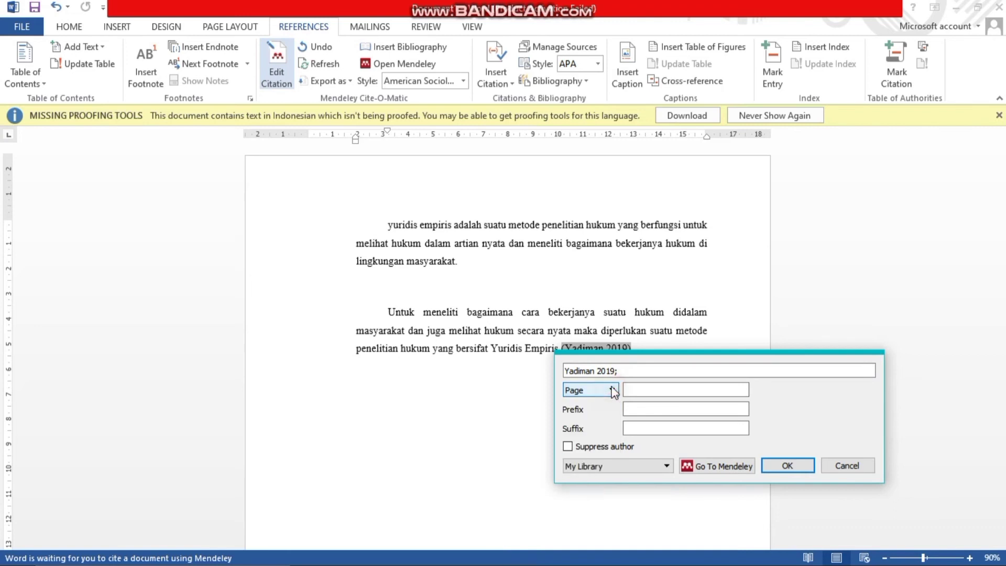
pyautogui.click(631, 389)
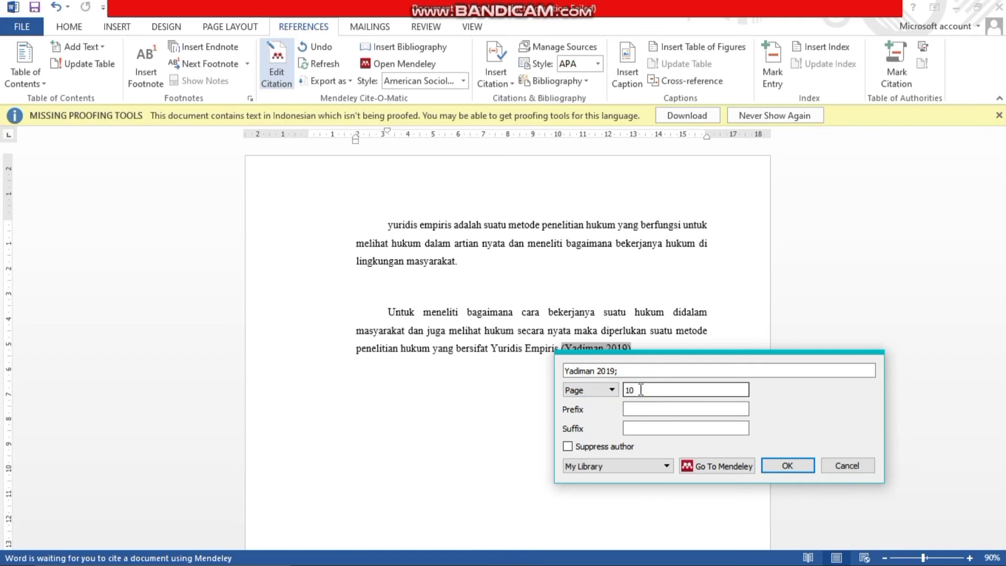
pyautogui.click(774, 466)
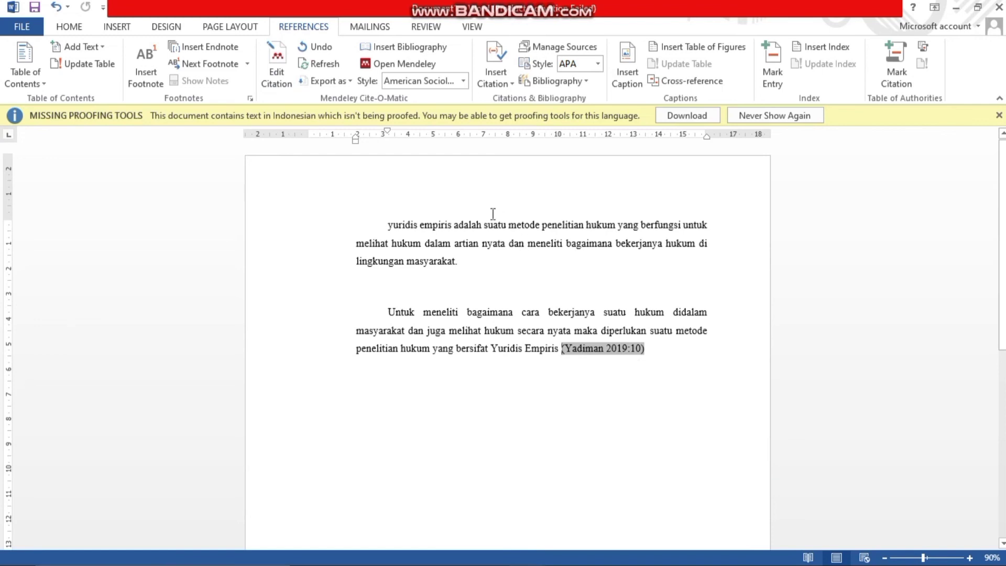
# Step: Change the Mendeley citation style to American Psychological Association 7th edition, followed by IEEE
pyautogui.click(463, 81)
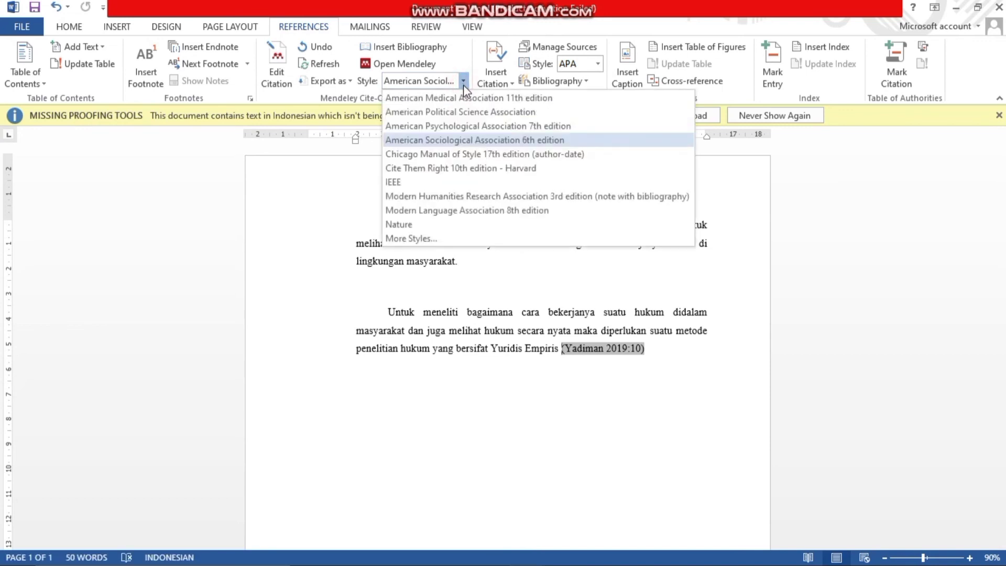
pyautogui.click(473, 122)
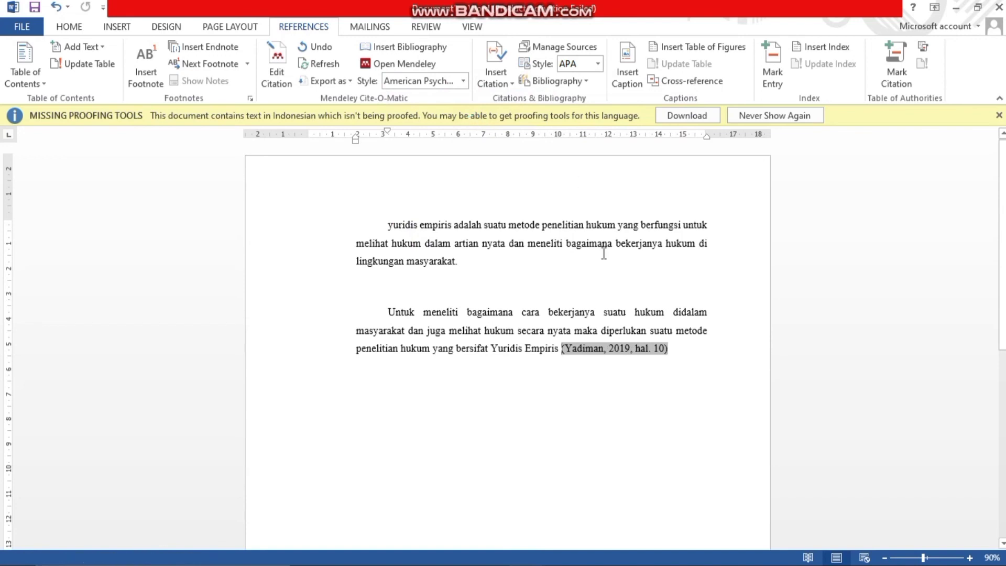
pyautogui.click(463, 80)
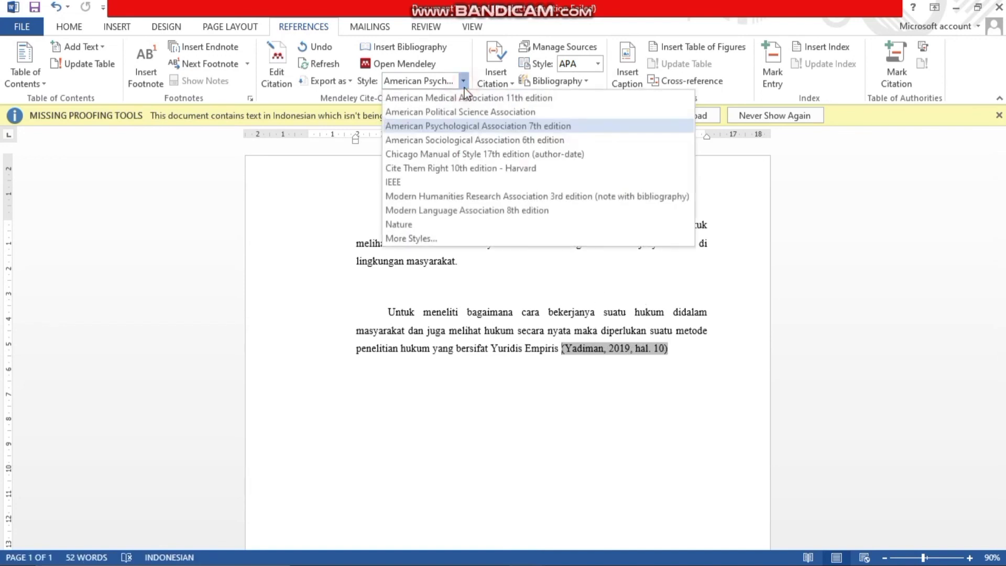
pyautogui.click(476, 182)
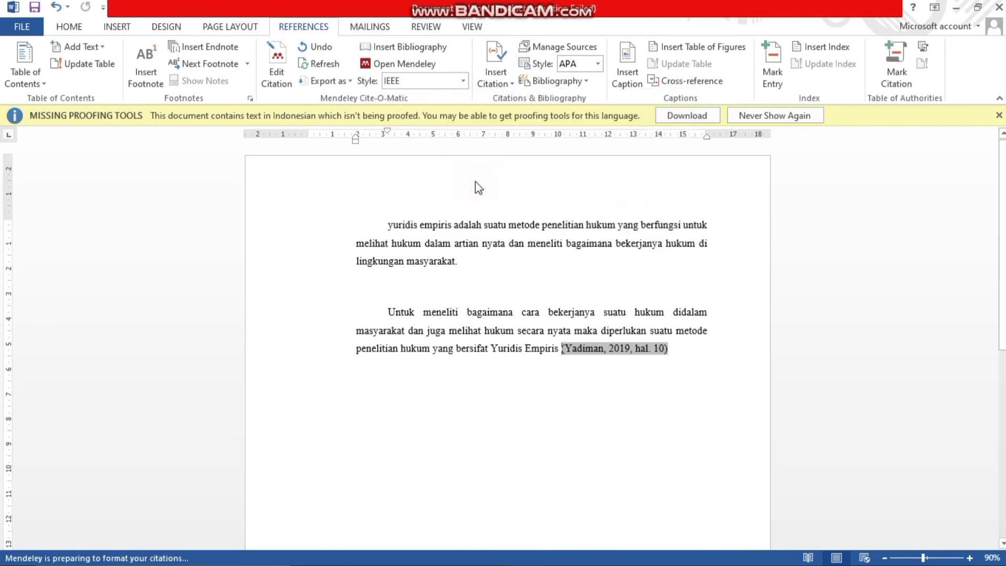
# Step: Switch the Mendeley citation style back to American Psychological Association 7th edition and end the sentence after the citation with a period
pyautogui.click(625, 355)
pyautogui.click(570, 350)
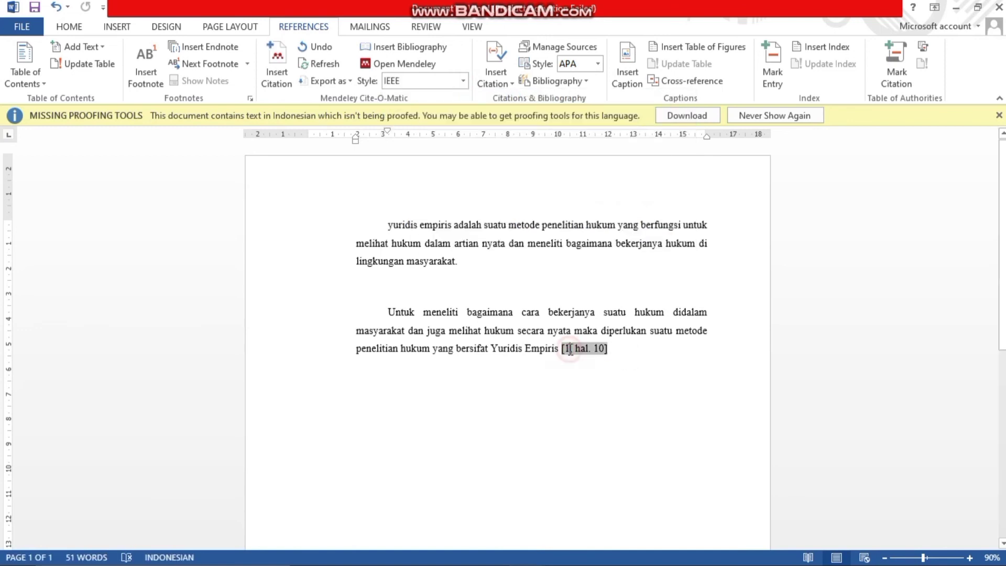
pyautogui.click(463, 81)
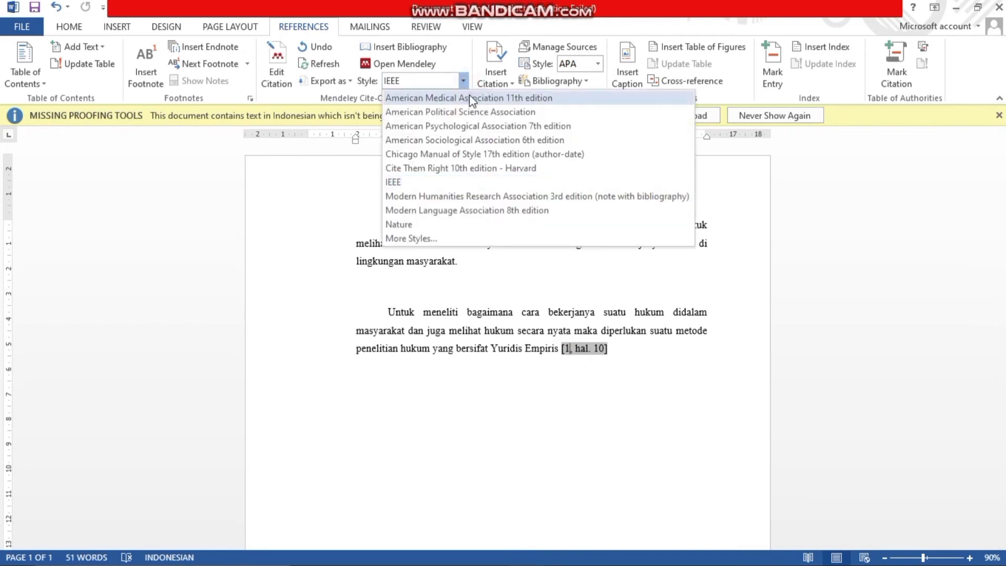
pyautogui.click(531, 126)
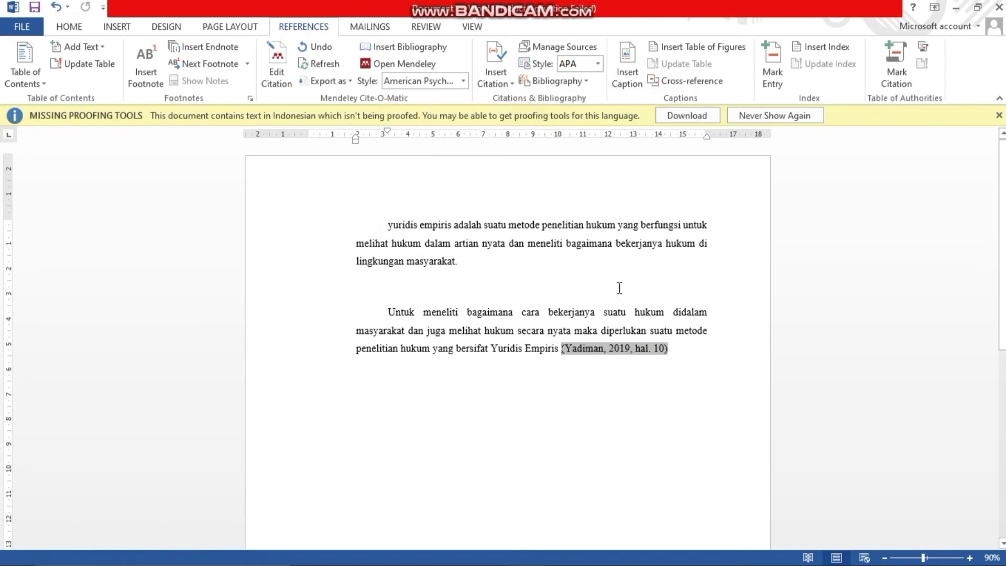
pyautogui.click(692, 355)
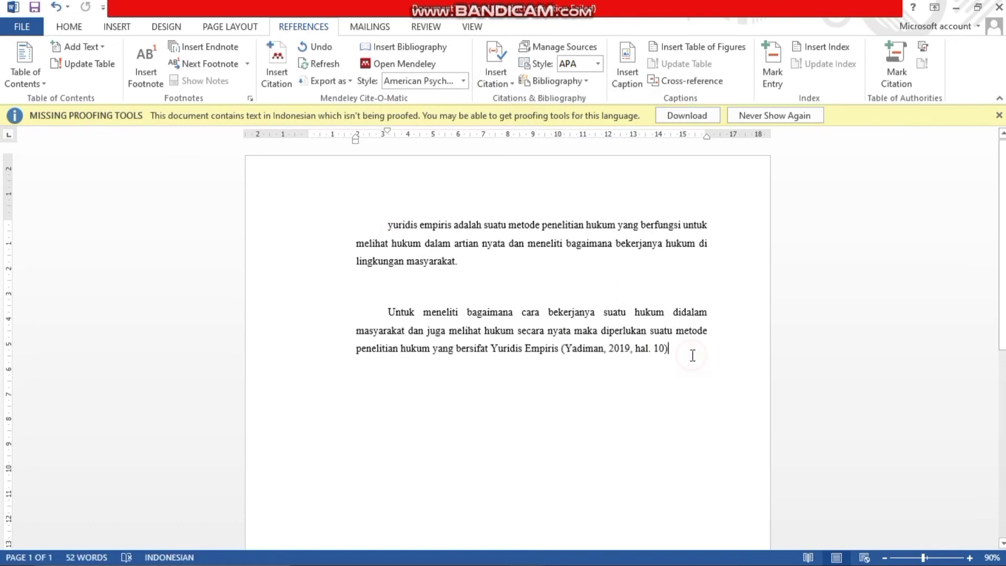
pyautogui.write('.')
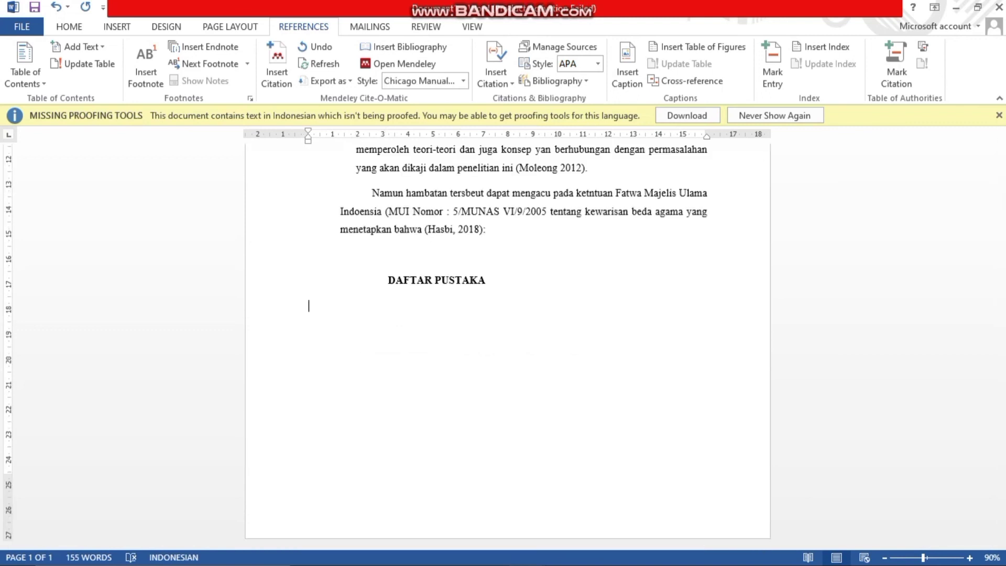
# Step: Examine the in-text Mendeley citations in the four paragraphs above the DAFTAR PUSTAKA heading
pyautogui.scroll(3, 529, 281)
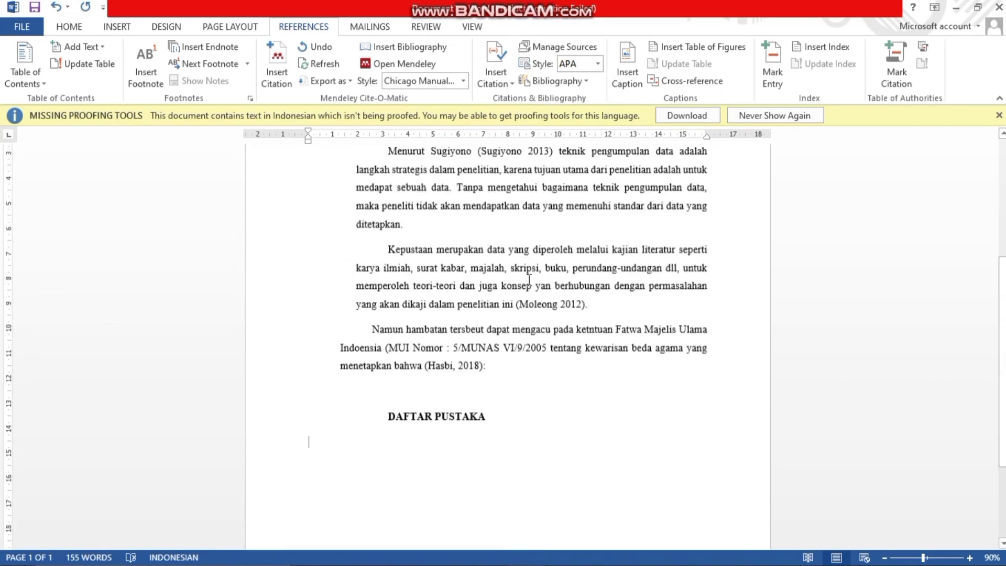
pyautogui.scroll(5, 529, 279)
pyautogui.scroll(-5, 529, 279)
pyautogui.scroll(2, 529, 279)
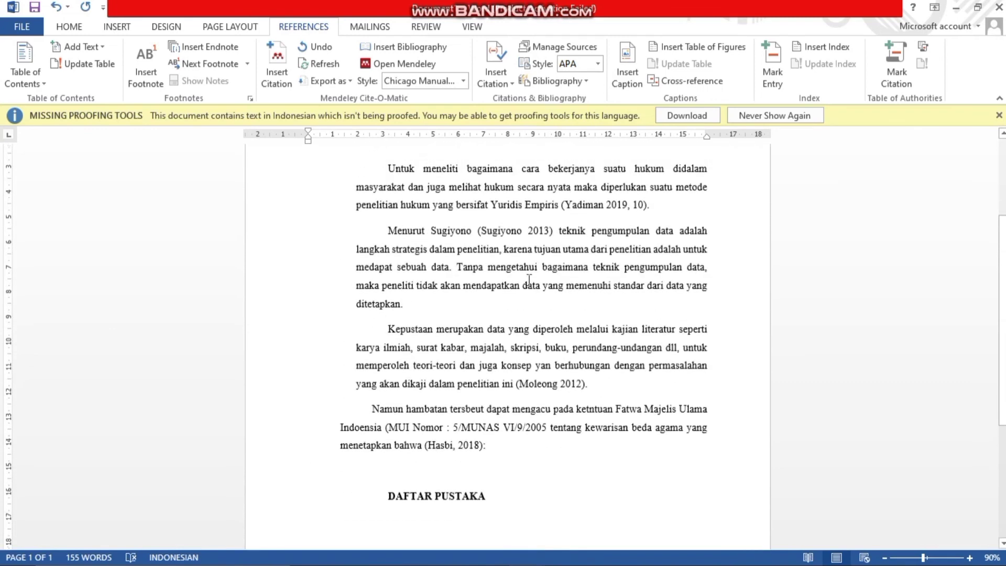
pyautogui.scroll(1, 529, 279)
pyautogui.click(620, 227)
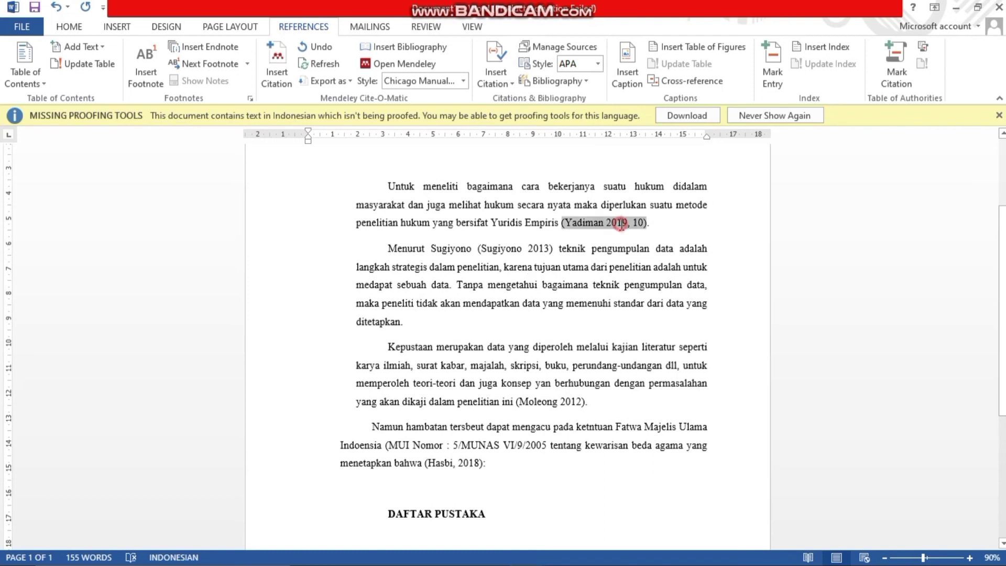
pyautogui.click(534, 251)
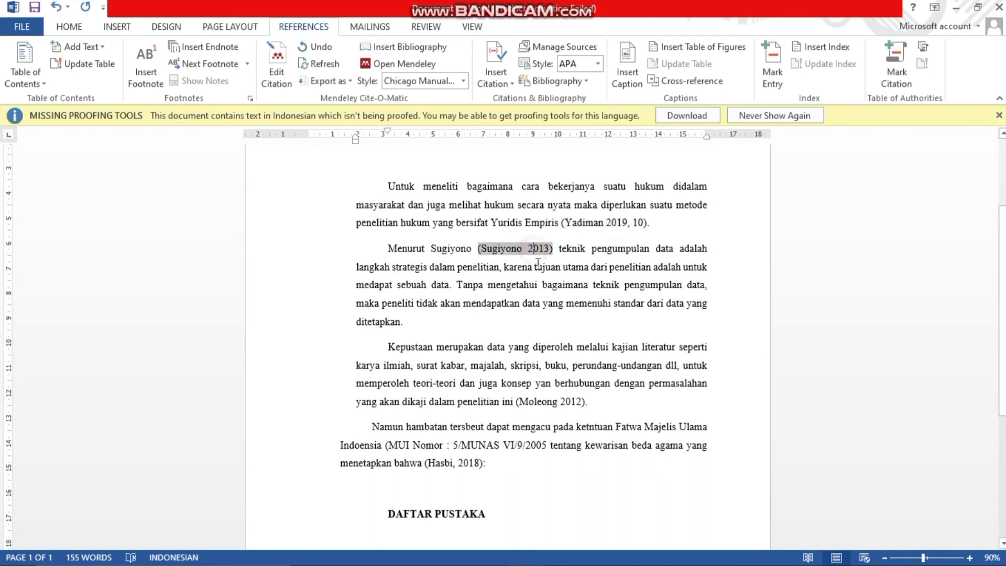
pyautogui.click(553, 402)
pyautogui.click(462, 464)
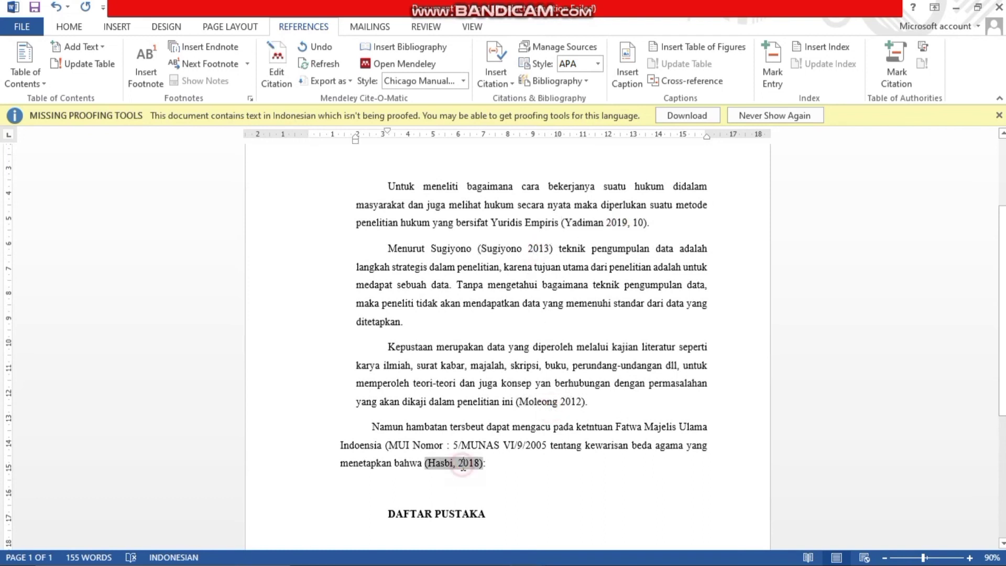
pyautogui.click(541, 470)
# Step: Insert the Mendeley bibliography on the empty line below the DAFTAR PUSTAKA heading and check its entries against the in-text citations
pyautogui.scroll(-1, 542, 473)
pyautogui.click(499, 499)
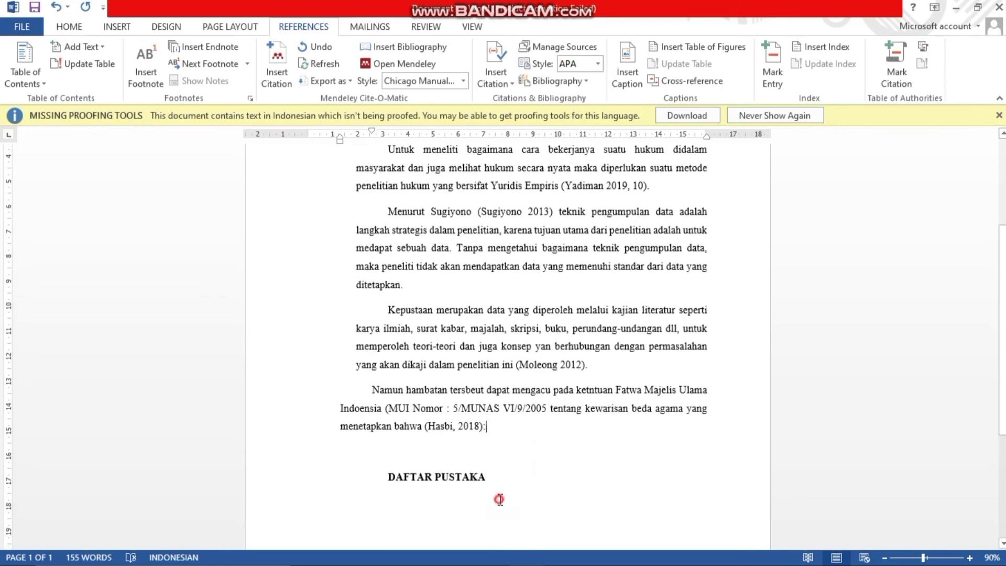
pyautogui.click(433, 49)
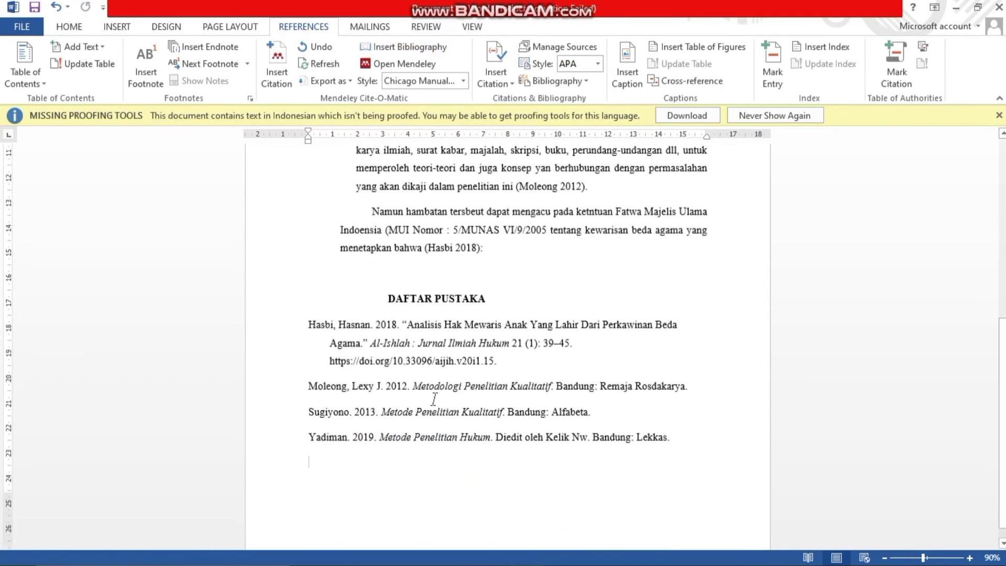
pyautogui.scroll(2, 627, 458)
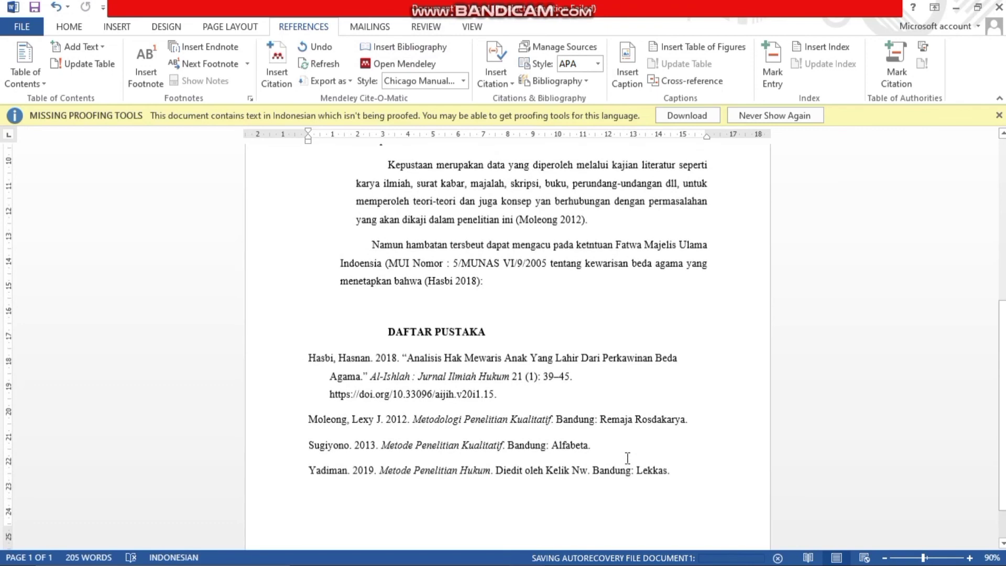
pyautogui.scroll(-3, 531, 376)
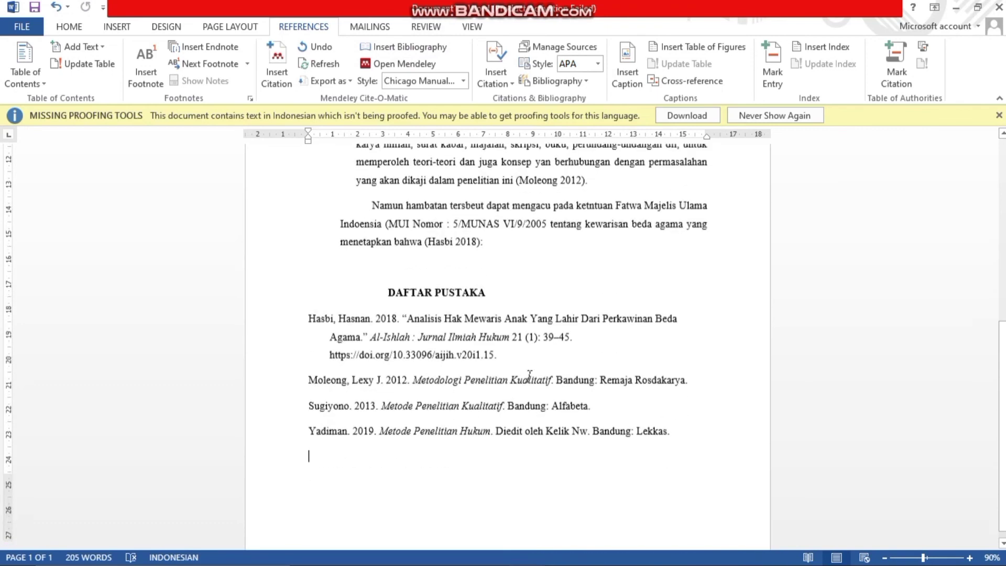
pyautogui.click(591, 419)
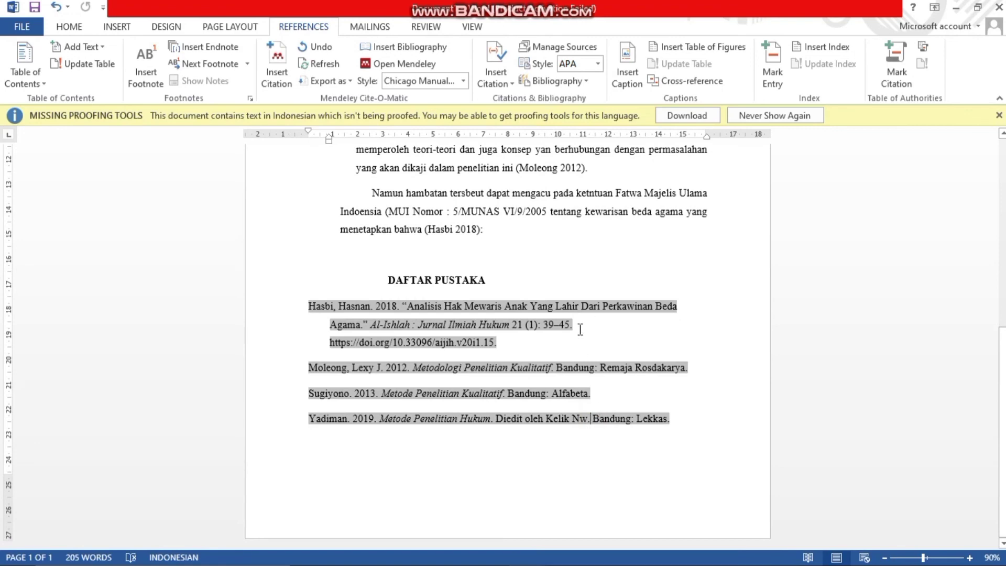
pyautogui.scroll(7, 580, 285)
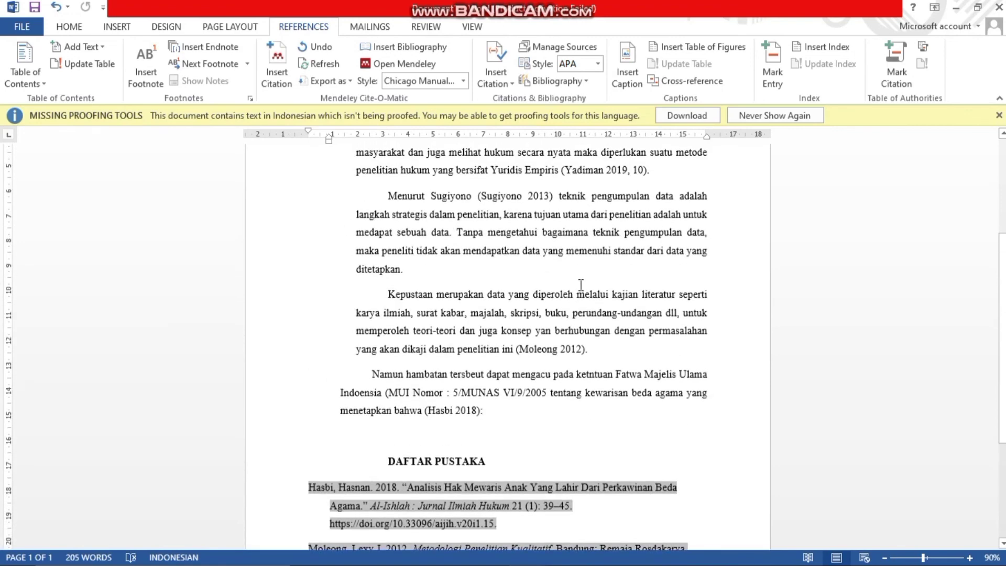